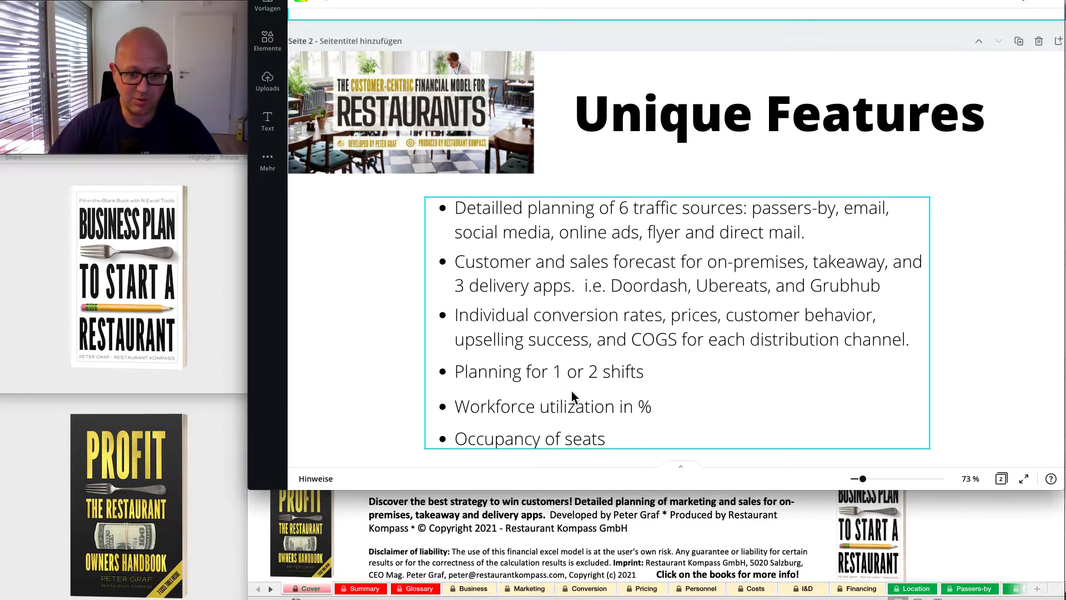
Switch to the restaurant financial model workbook in Excel and collapse the ribbon
click(973, 572)
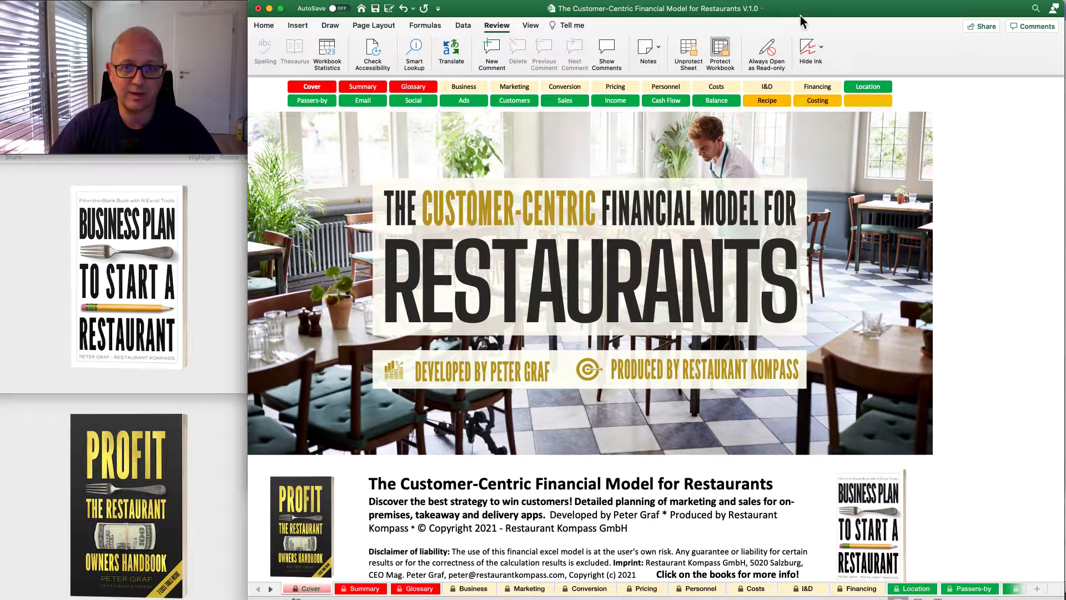
click(497, 25)
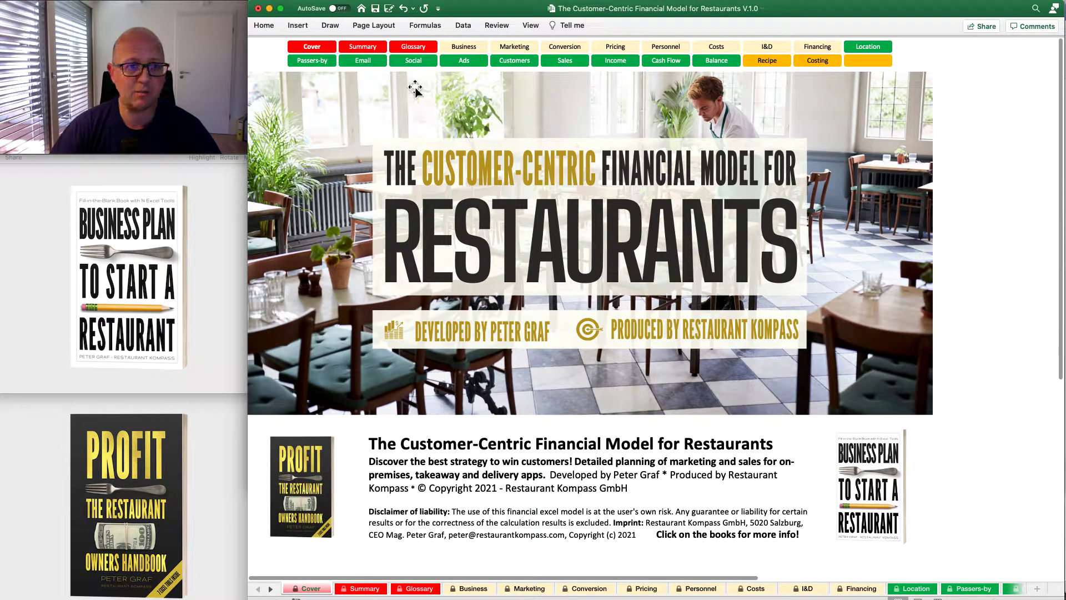
Browse the workbook's first sheets, including Cover, Summary, Glossary and Business
click(360, 48)
click(426, 49)
click(467, 48)
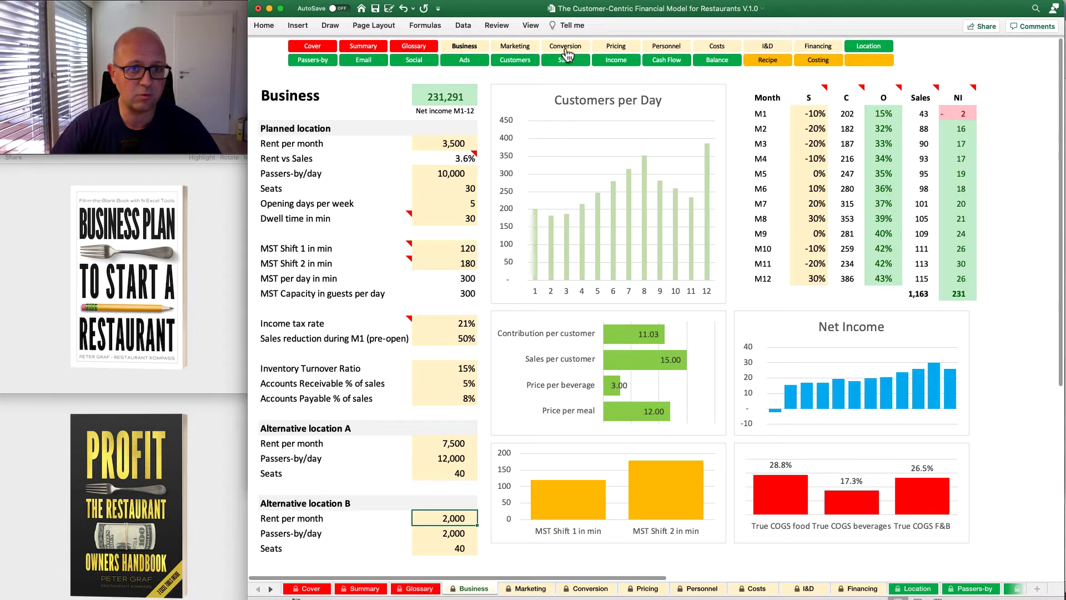
click(515, 48)
click(313, 48)
key(ctrl+Page_Down)
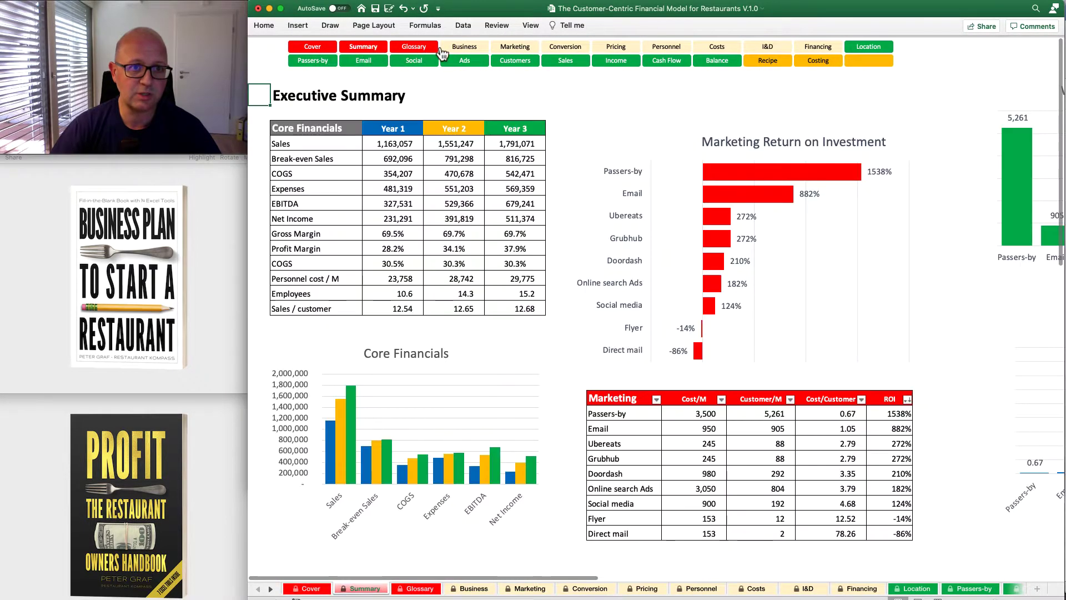
key(ctrl+Page_Down)
click(319, 49)
key(ctrl+Page_Down)
key(ctrl+Page_Down)
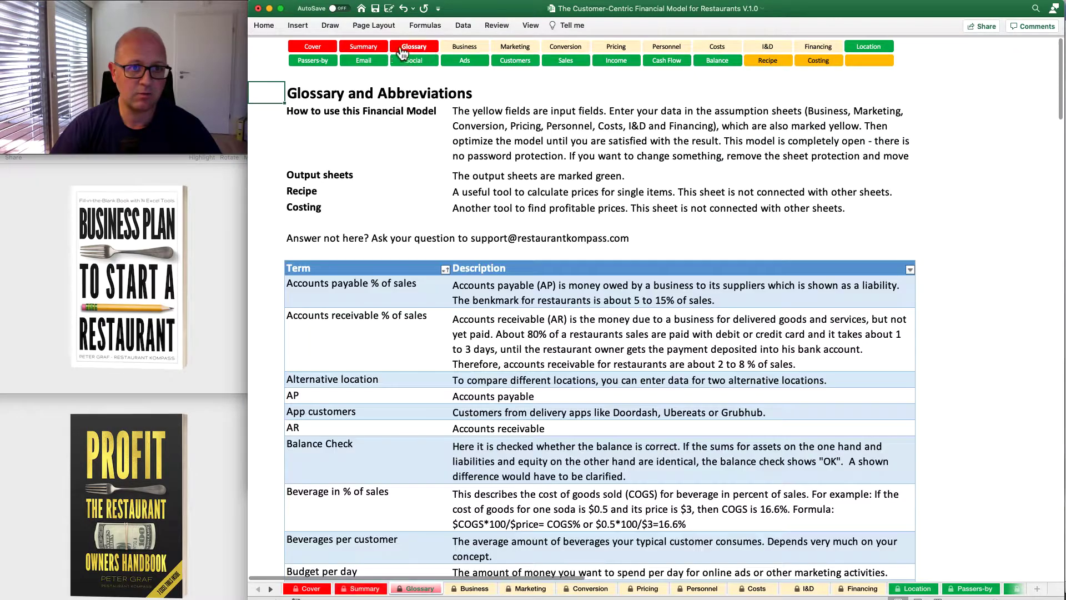
click(316, 49)
key(ctrl+Page_Down)
click(429, 50)
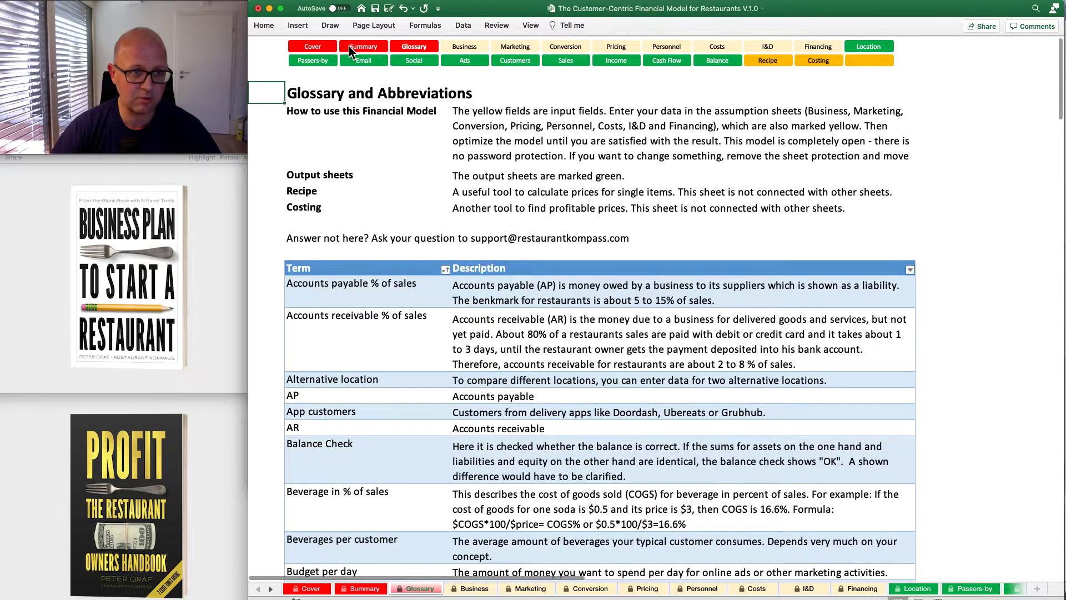
Return to the Summary sheet and review the Executive Summary's three-year core financials and marketing ROI
click(356, 51)
click(328, 50)
click(366, 51)
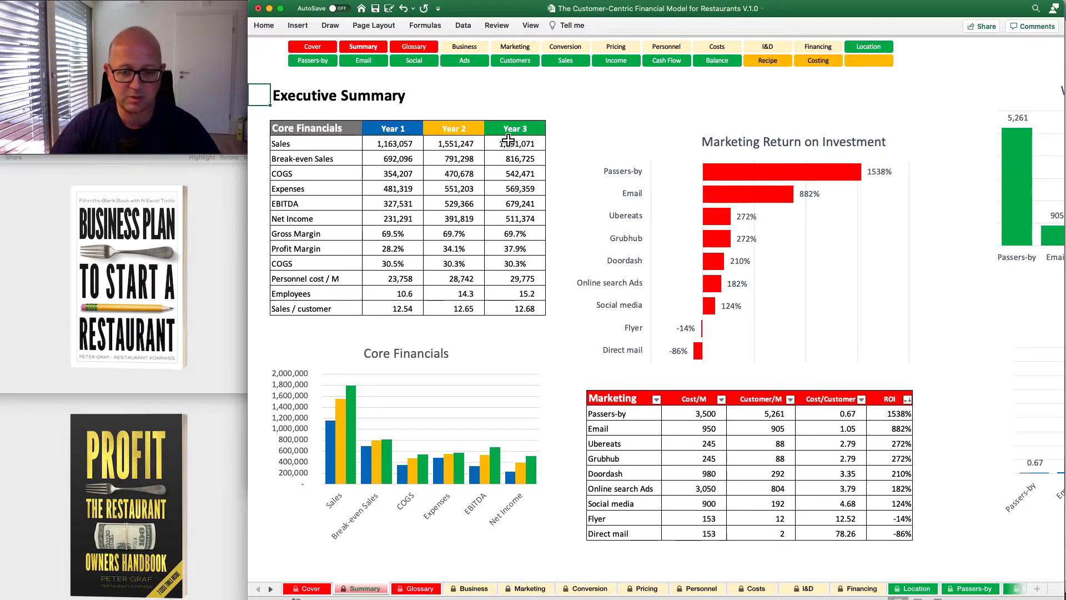
Open the Glossary sheet and read through the terms and their descriptions
click(436, 48)
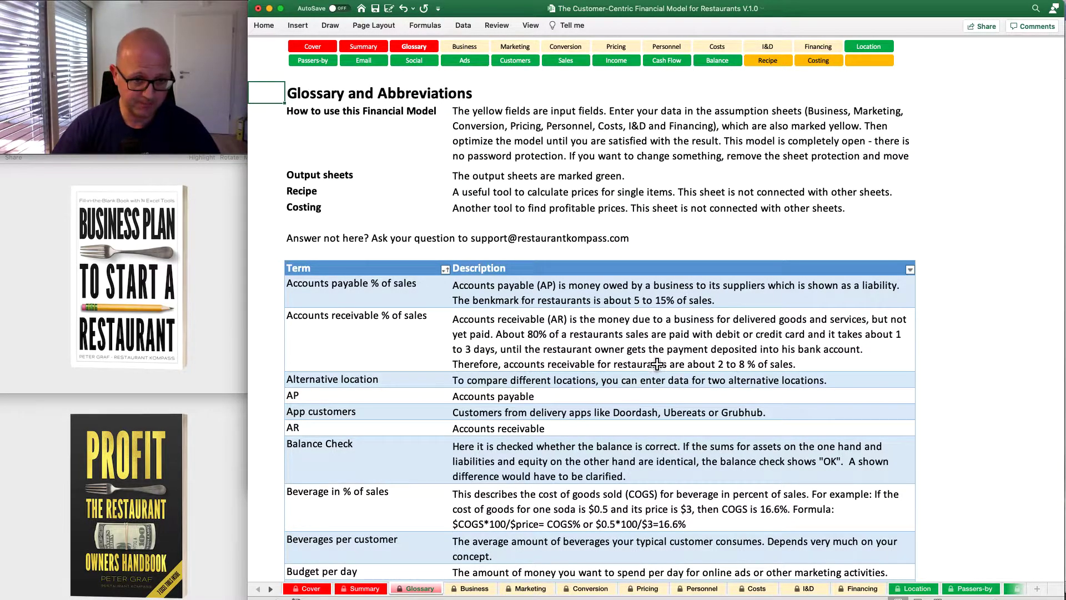
scroll(661, 362, down, 2)
scroll(669, 362, down, 3)
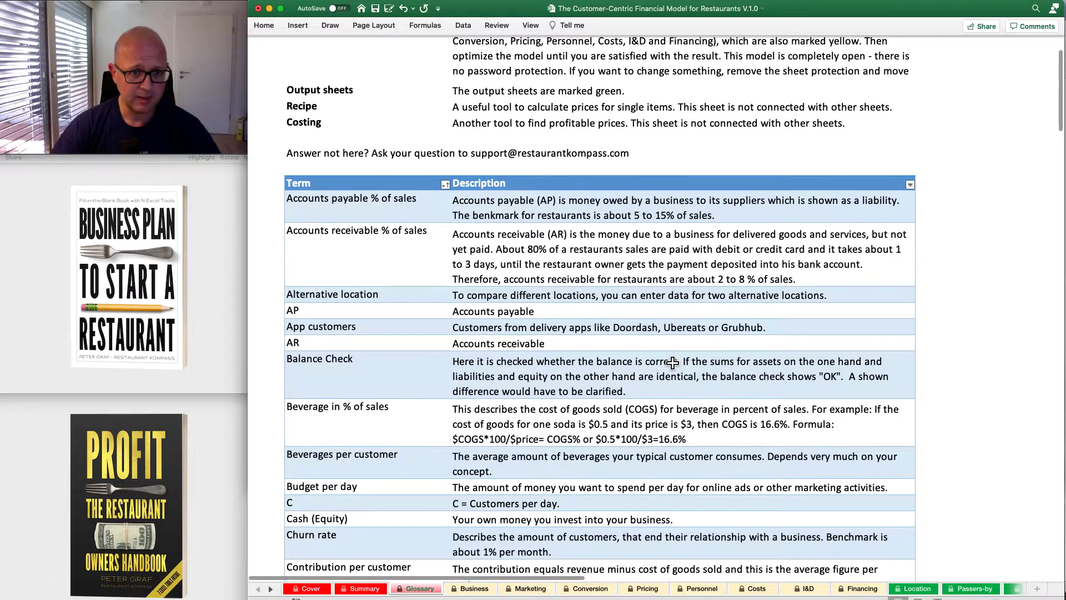
scroll(673, 362, down, 20)
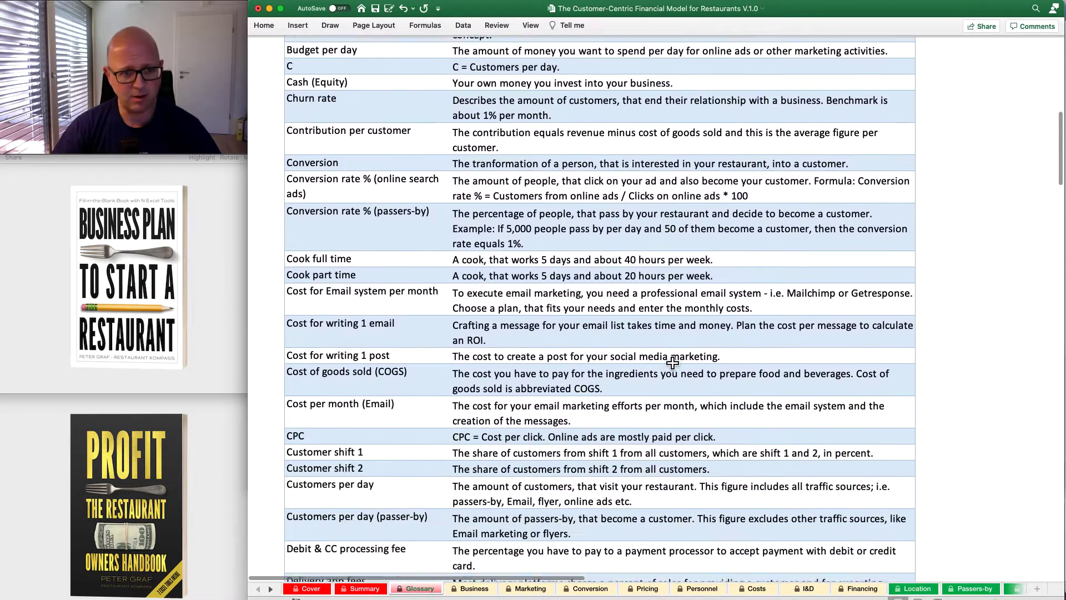
scroll(672, 362, down, 20)
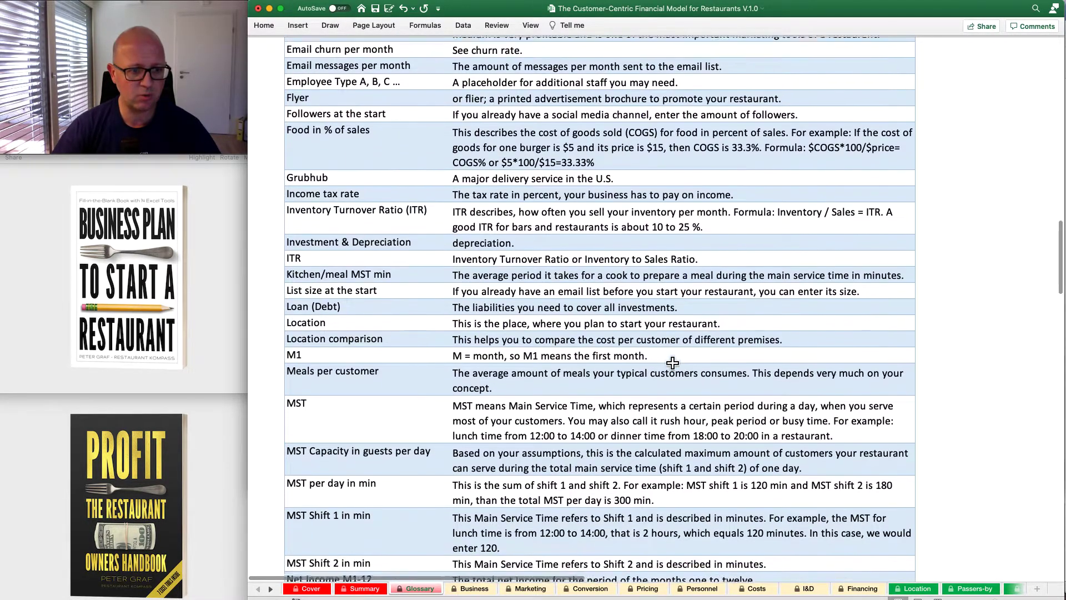
scroll(672, 362, up, 20)
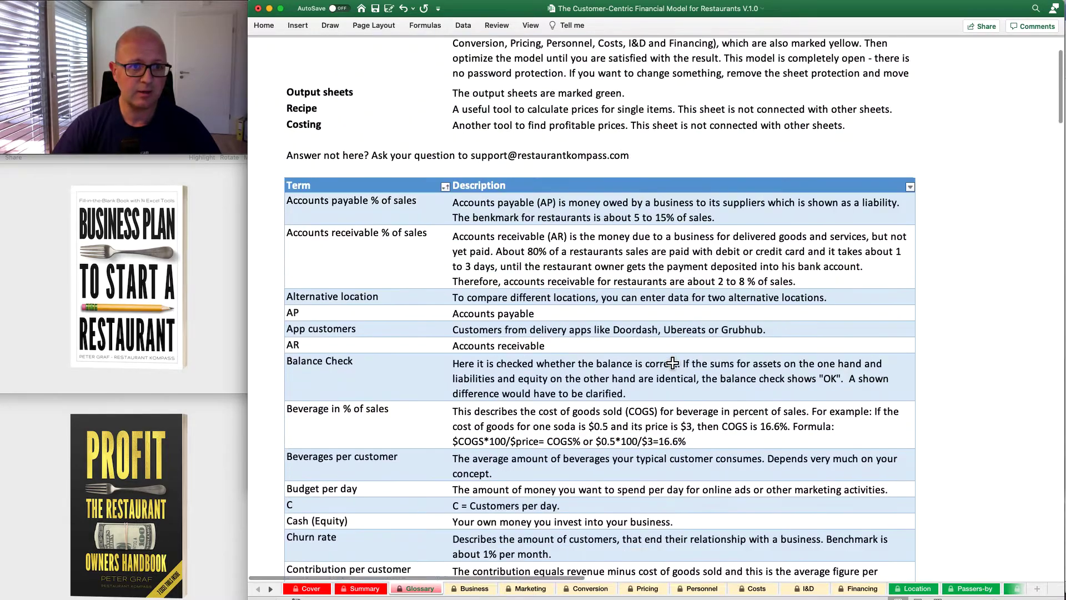
scroll(672, 362, up, 5)
Open the Business sheet and go through its yellow input cells from Rent per month to Income tax rate
click(475, 50)
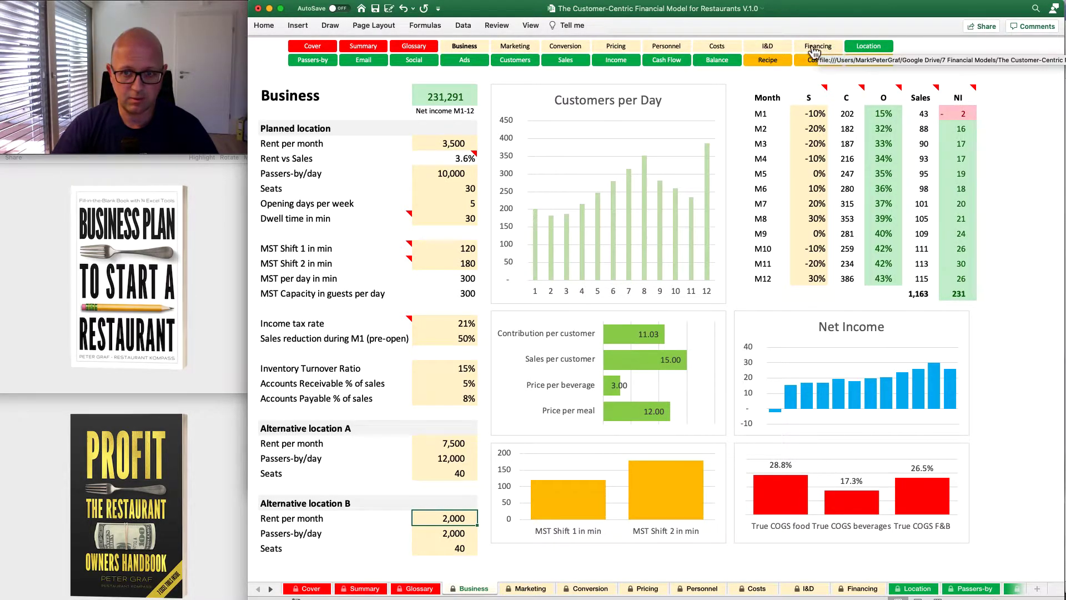
click(461, 144)
key(Down)
key(Down)
key(Down)
key(Down)
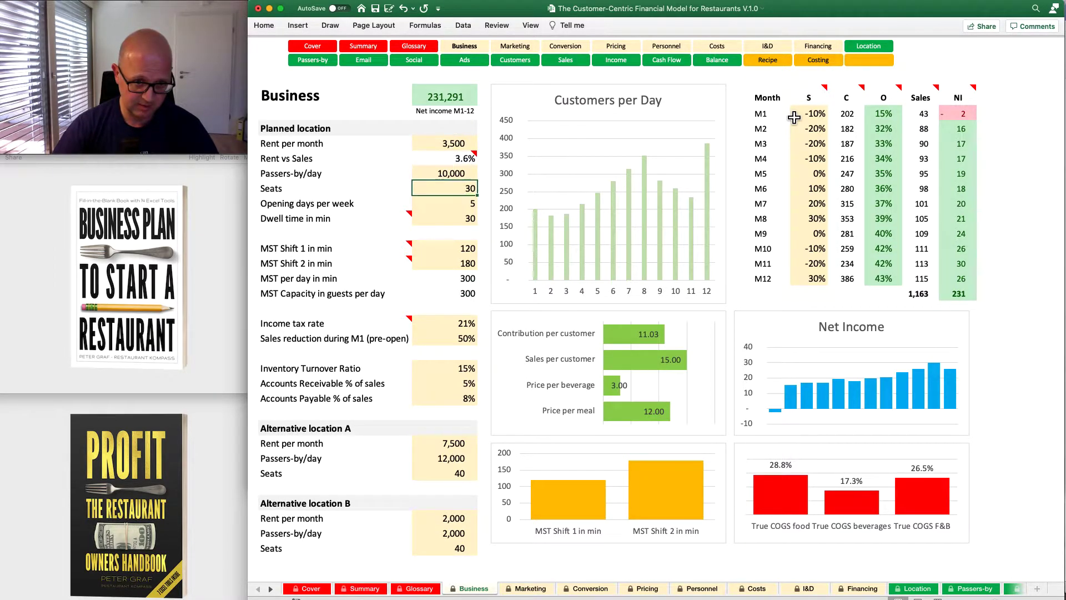
key(Down)
key(Down)
key(Down)
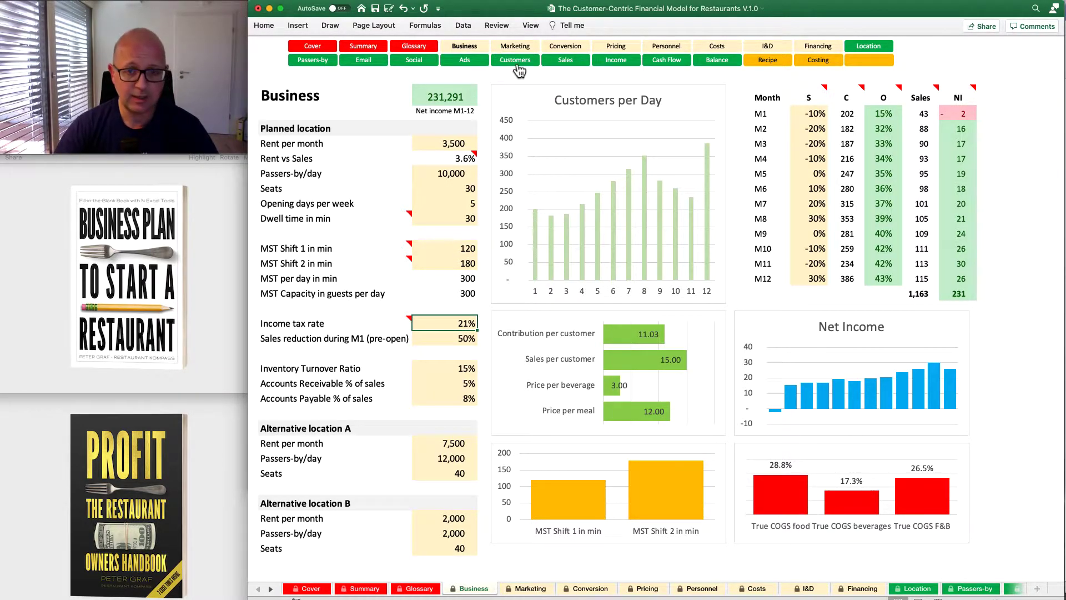
Examine the planned location's input cells one by one, from Rent per month down to Dwell time in min
click(466, 142)
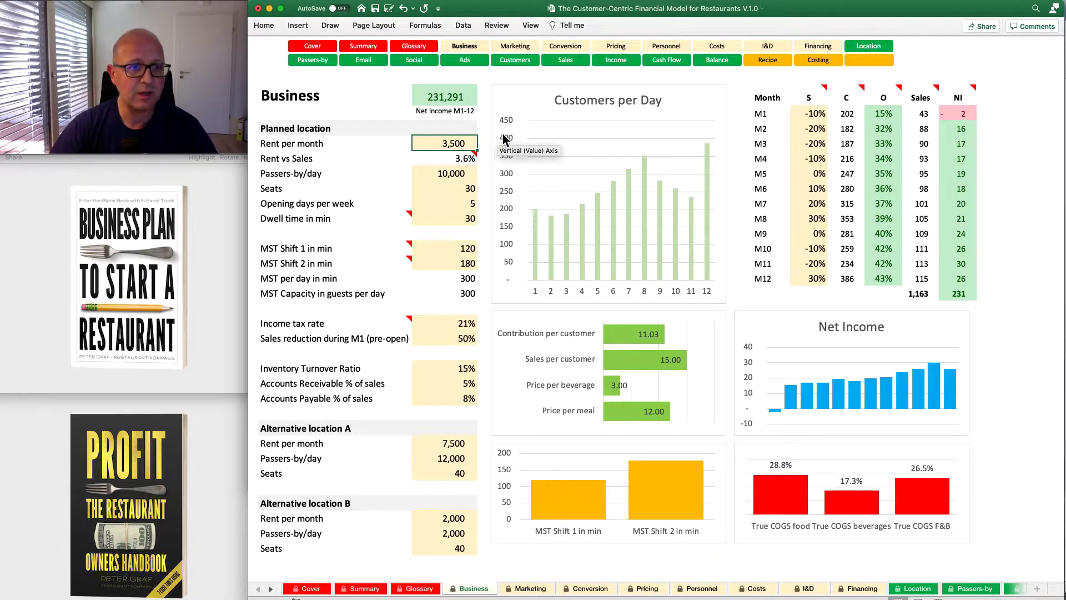
key(Down)
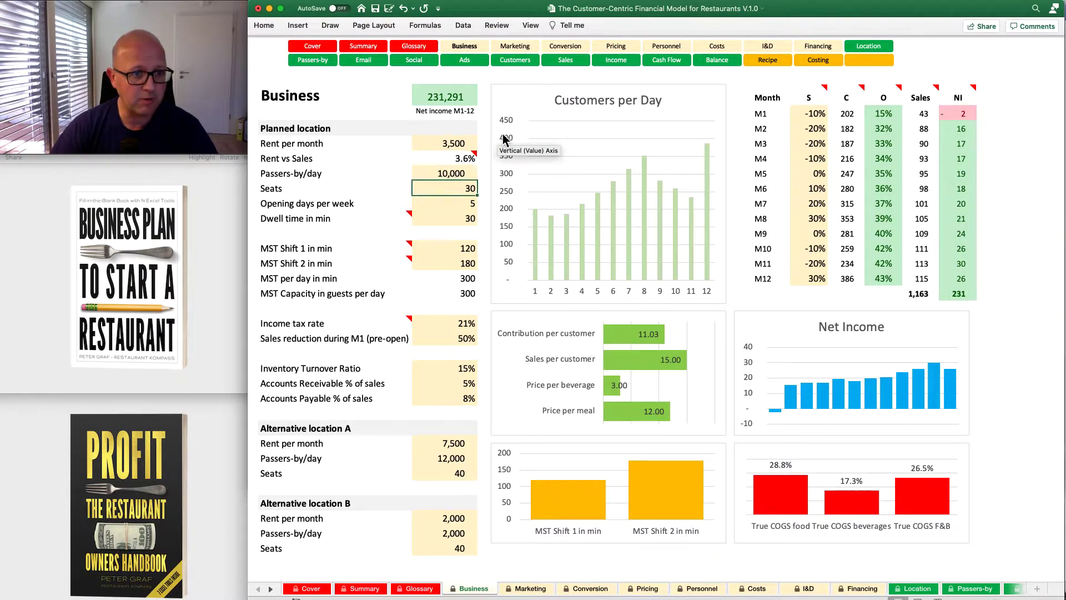
key(Up)
key(Down)
key(Down)
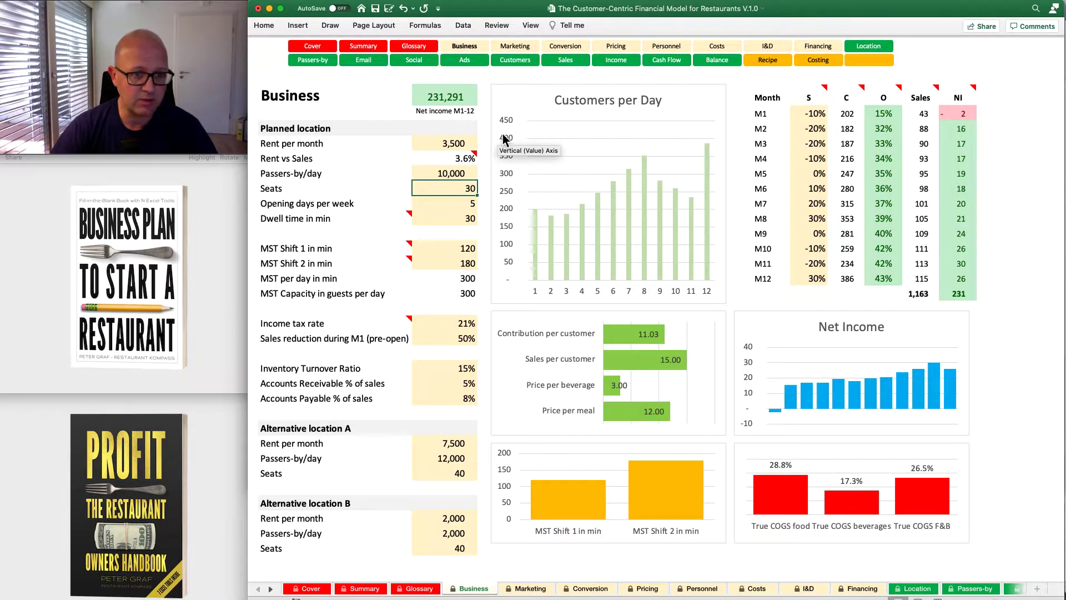
key(Down)
key(Down)
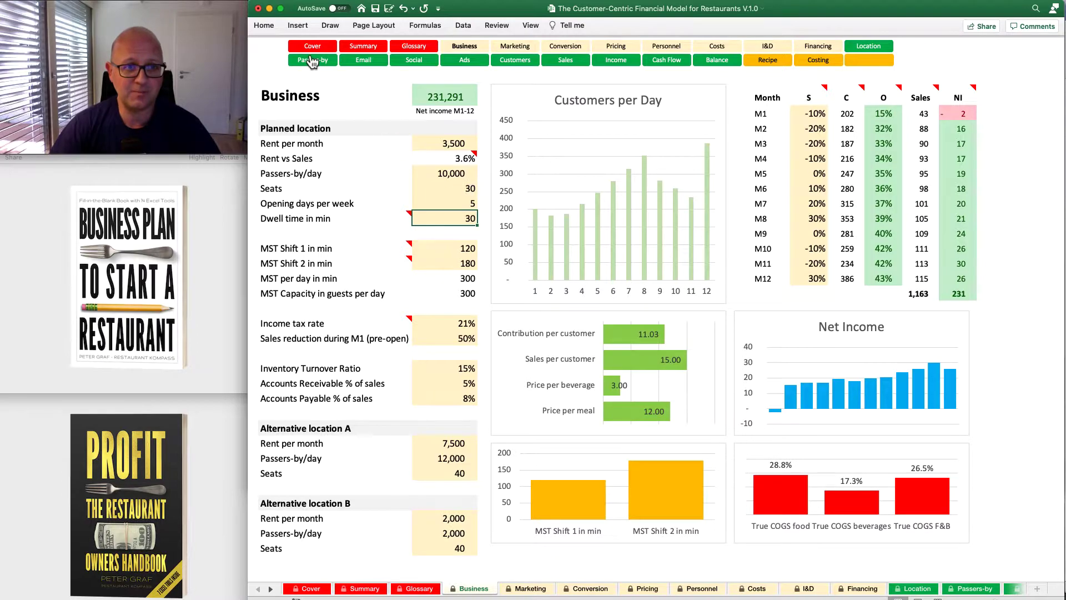
Switch to the browser window with restaurantkompass.com and look through the Books & Tools for Restaurants section
mouse_move(673, 489)
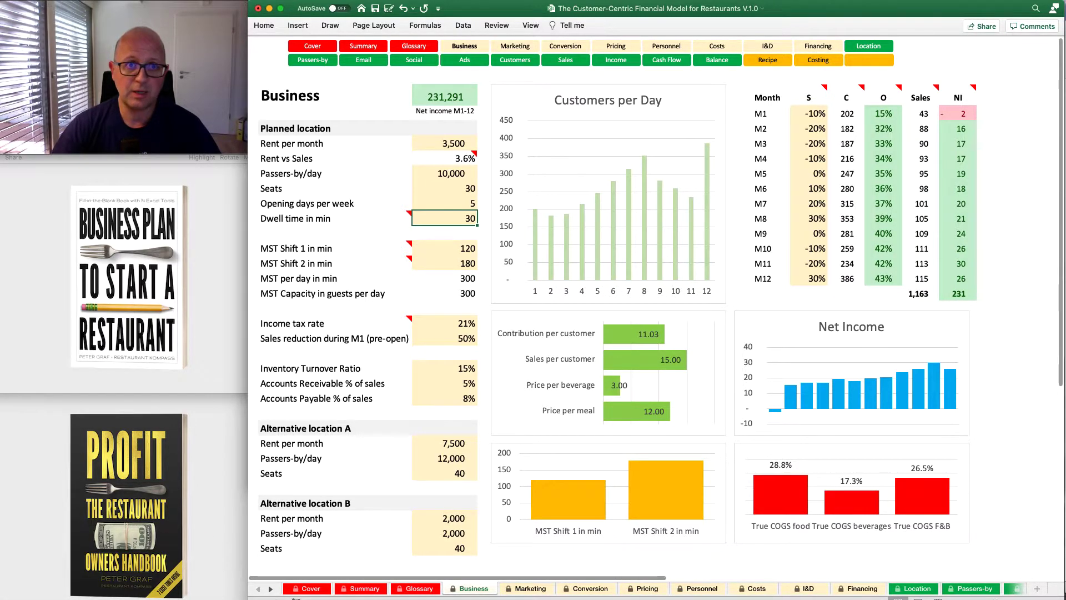
click(641, 0)
drag(641, 0, 641, 19)
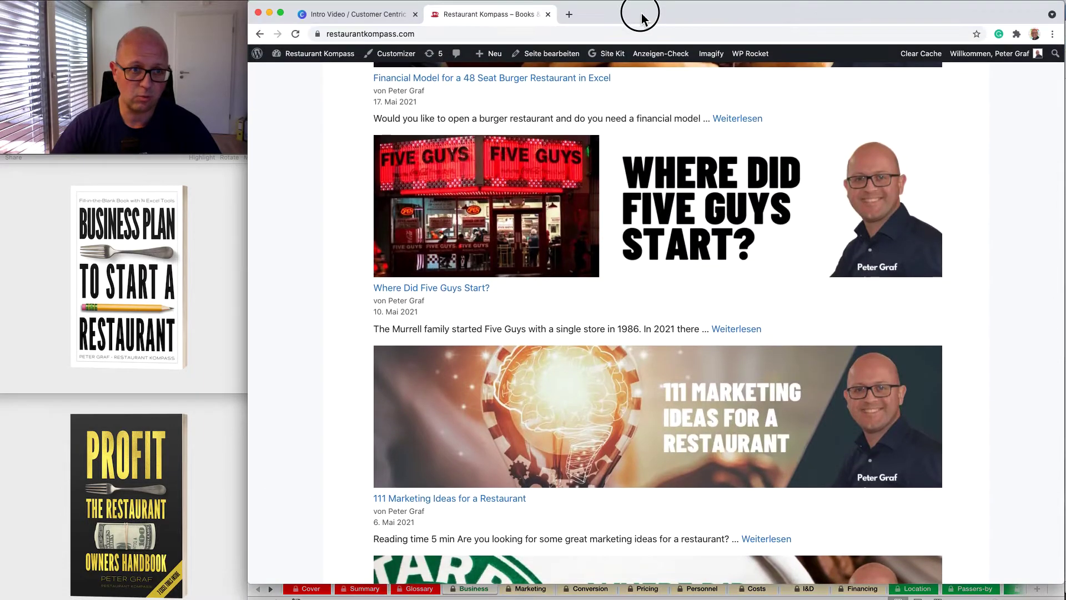
scroll(649, 189, up, 15)
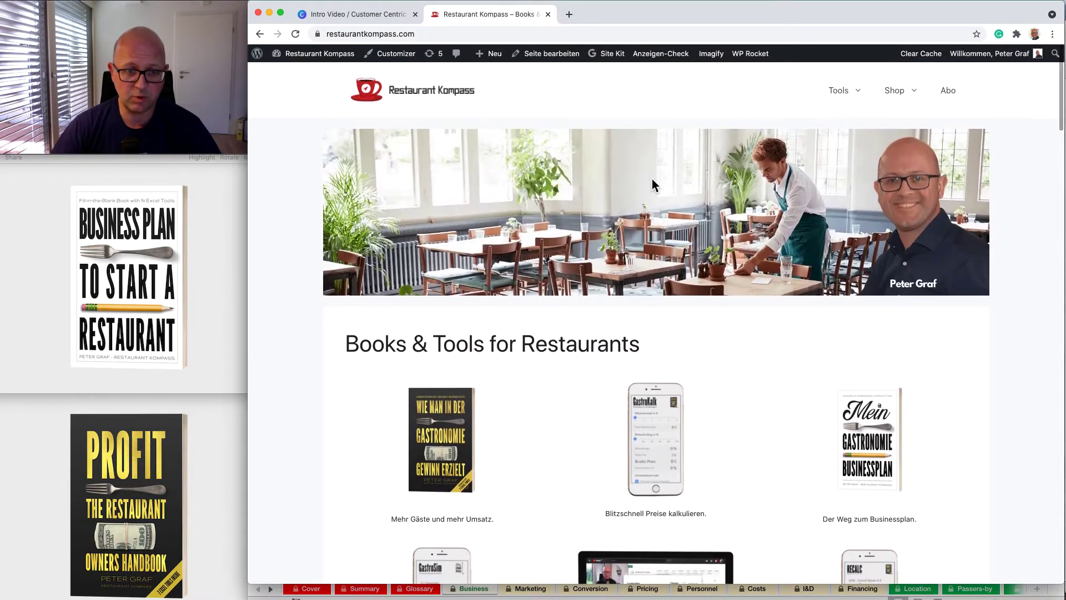
scroll(653, 195, down, 5)
scroll(654, 196, up, 2)
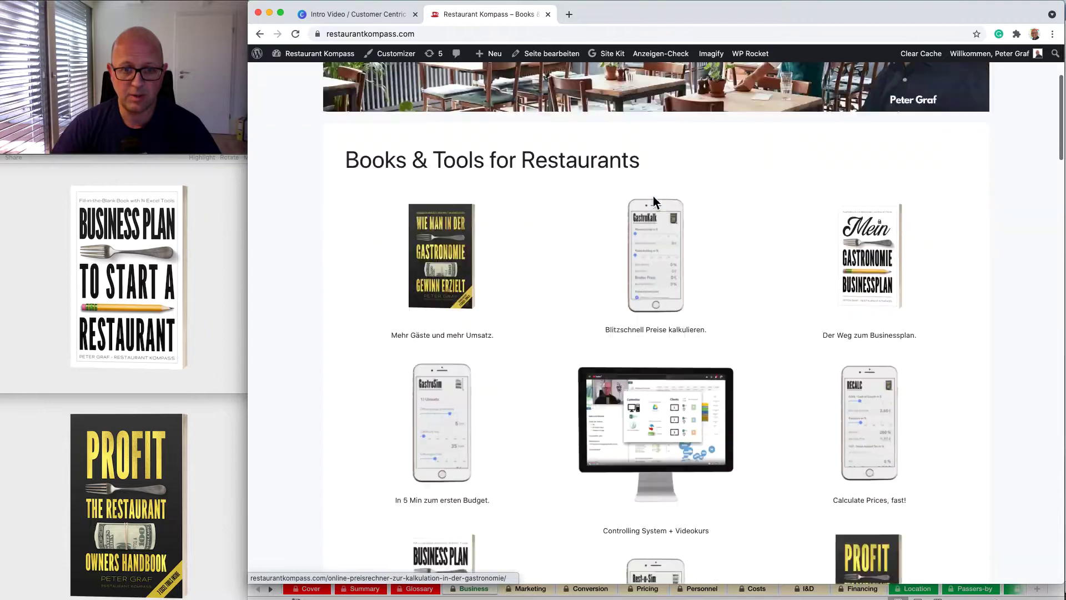
scroll(653, 196, down, 6)
scroll(661, 179, up, 1)
scroll(661, 178, up, 4)
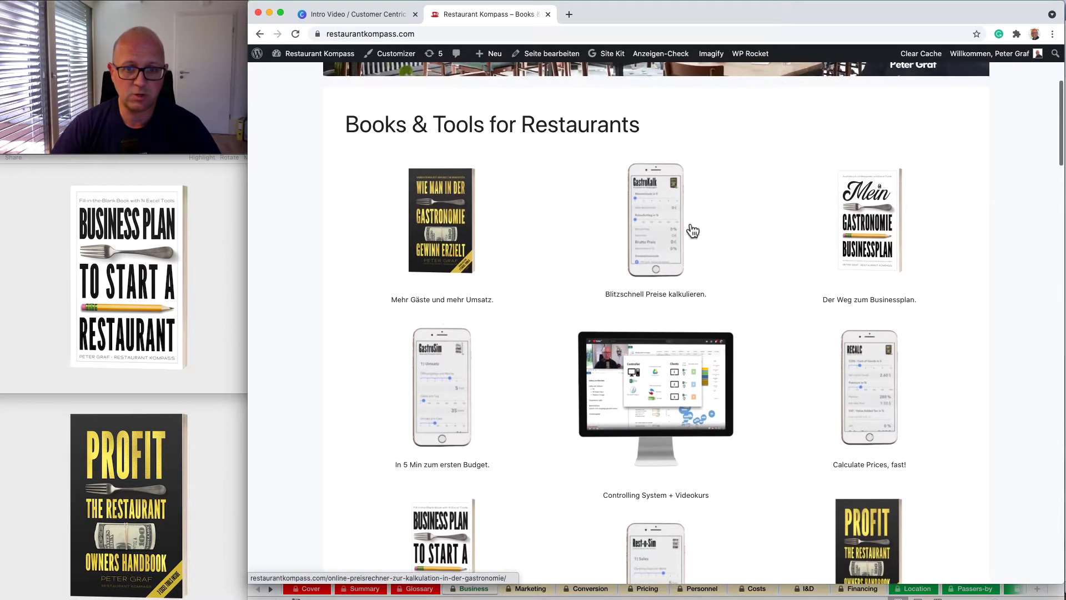
scroll(511, 370, down, 1)
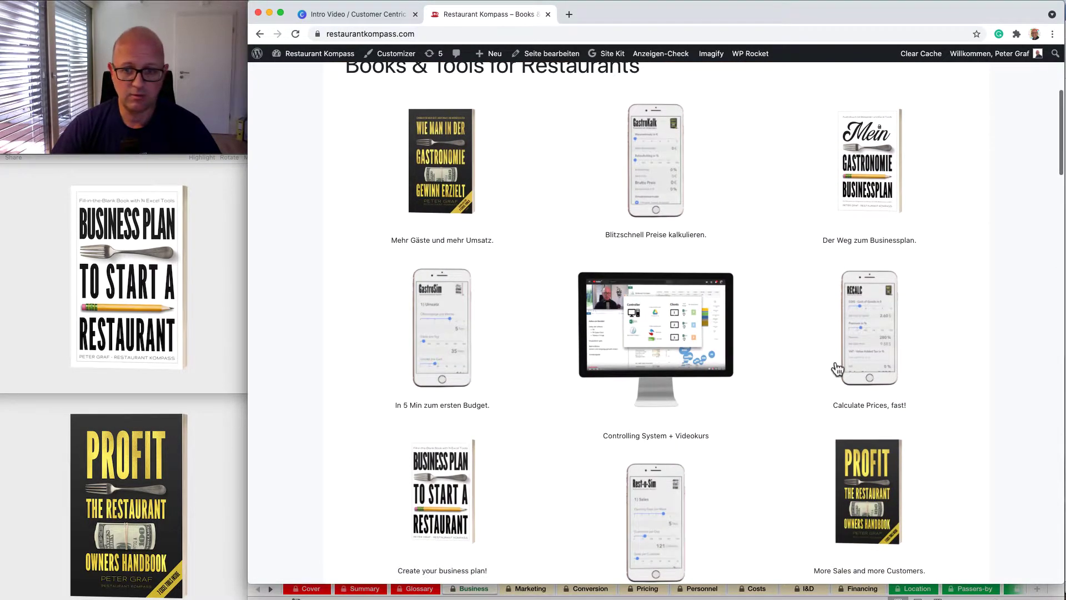
scroll(788, 426, down, 1)
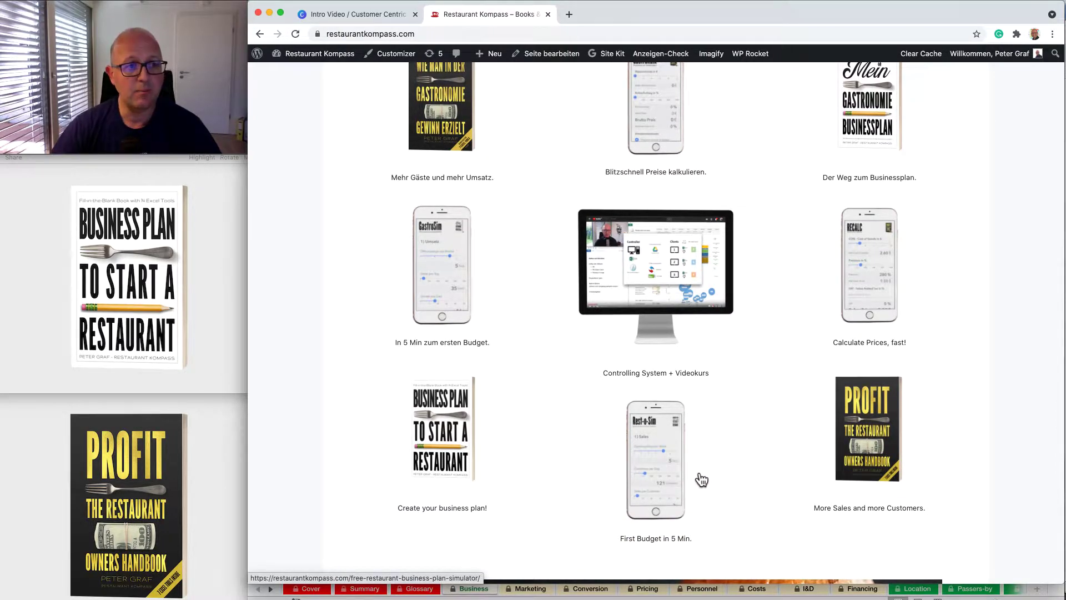
scroll(702, 480, down, 1)
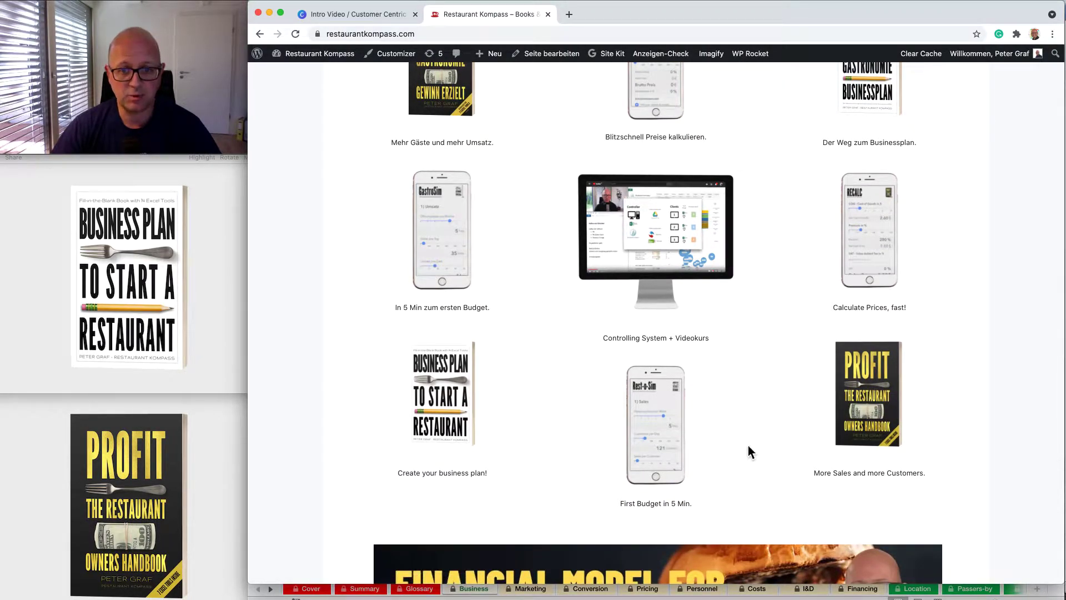
scroll(666, 461, up, 1)
scroll(666, 461, up, 10)
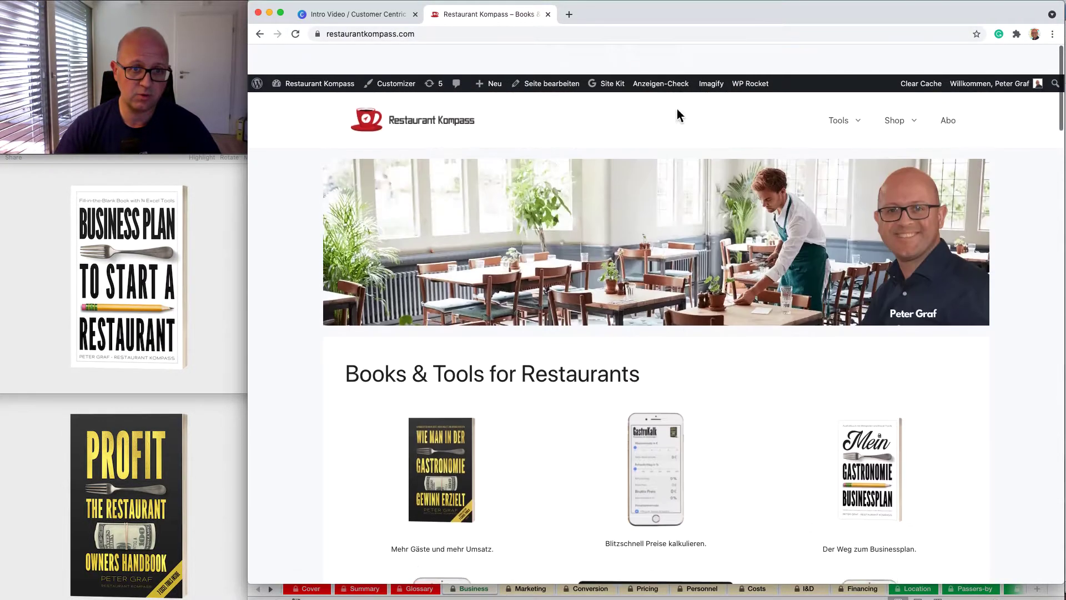
Bring up the Intro Video tab, move the browser window out of the way and return to the Excel workbook
click(387, 15)
mouse_move(632, 16)
mouse_down()
mouse_move(648, 0)
mouse_move(639, 0)
mouse_up()
click(714, 503)
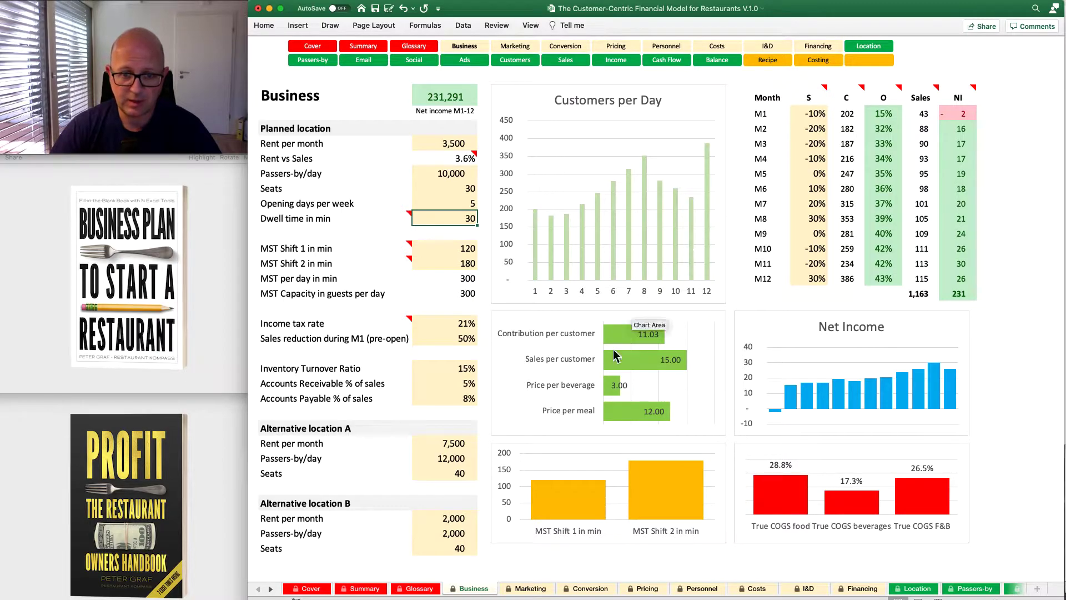
Examine the monthly percentages in the S column of the Business sheet, from M1 to M4
click(821, 115)
key(Down)
key(Down)
key(Up)
key(Up)
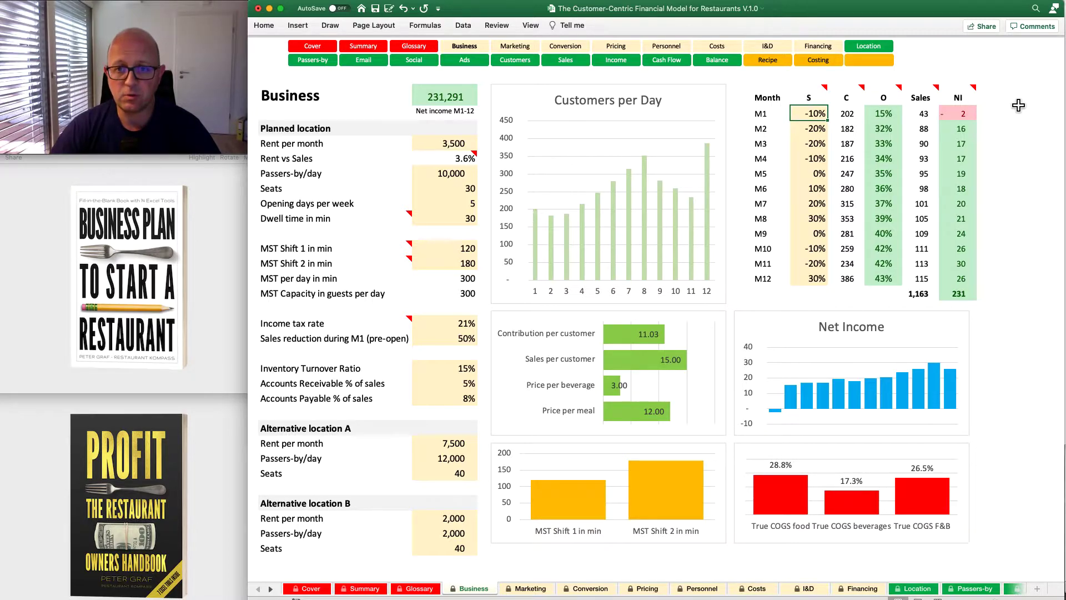
key(Down)
key(Down)
key(Down)
key(Down)
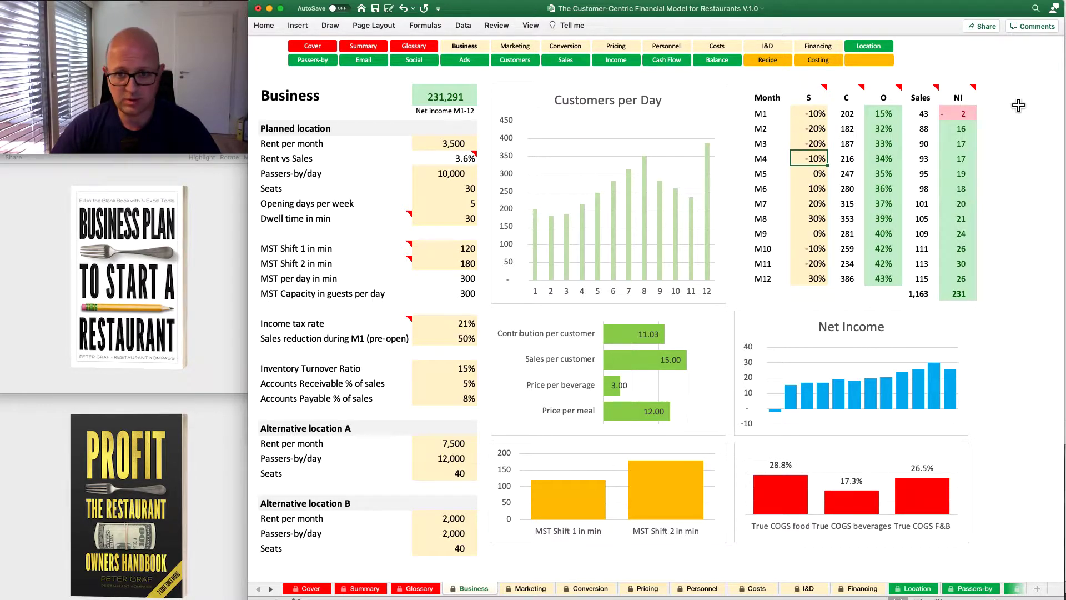
Set the S percentage for month M3 to -30%
key(Up)
key(Up)
key(Down)
key(Up)
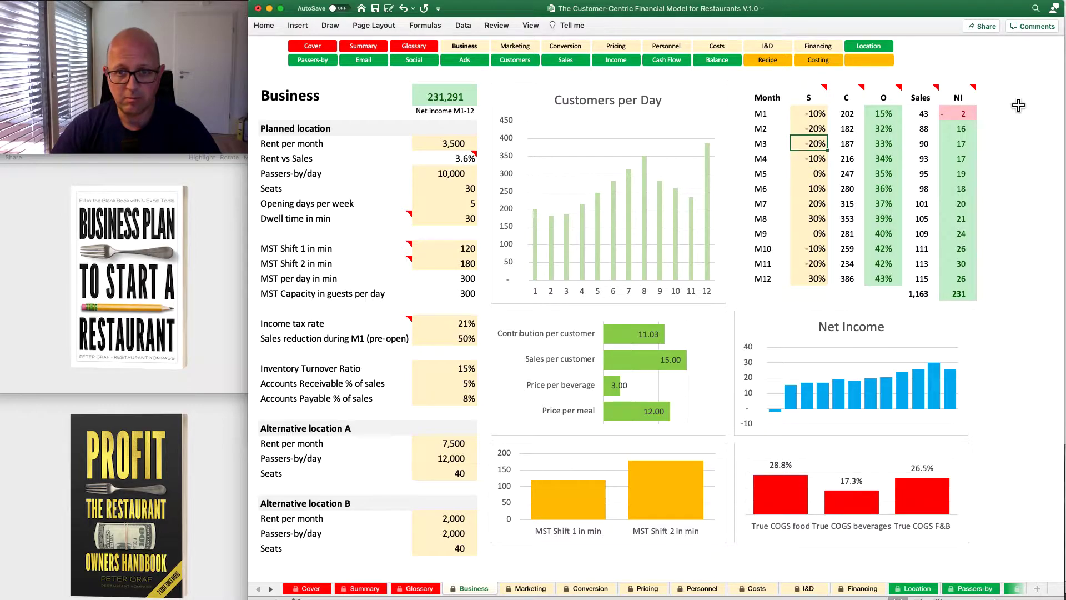
key(Down)
key(Up)
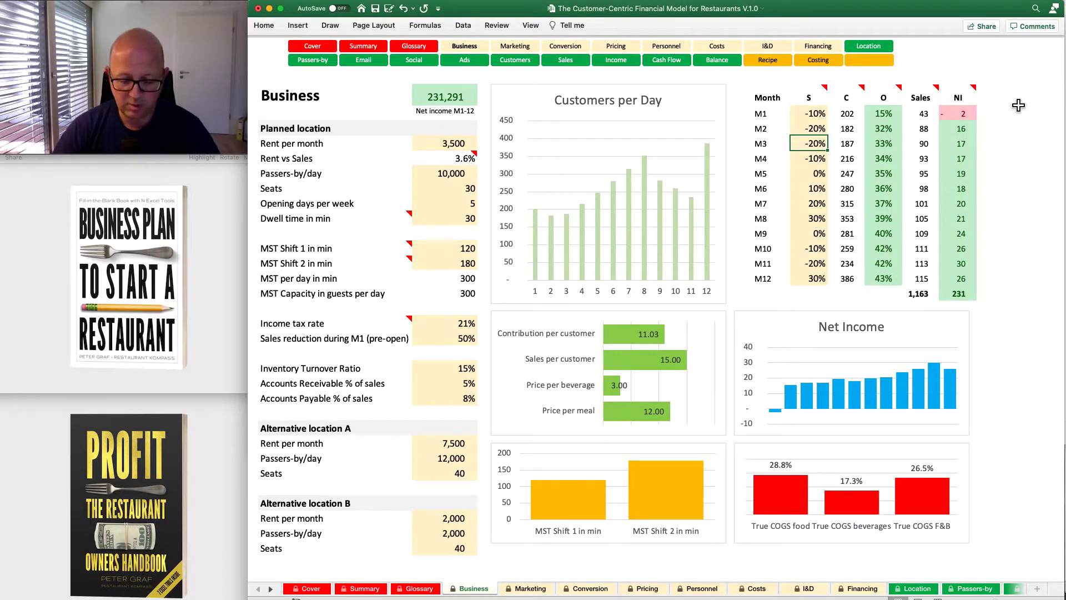
text(-)
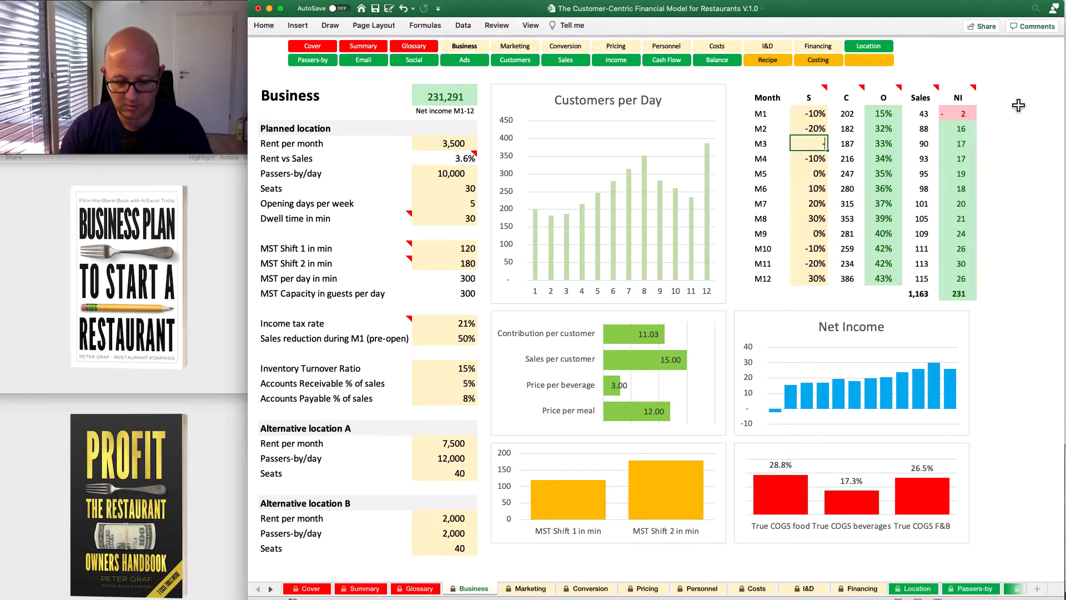
text(30)
key(Return)
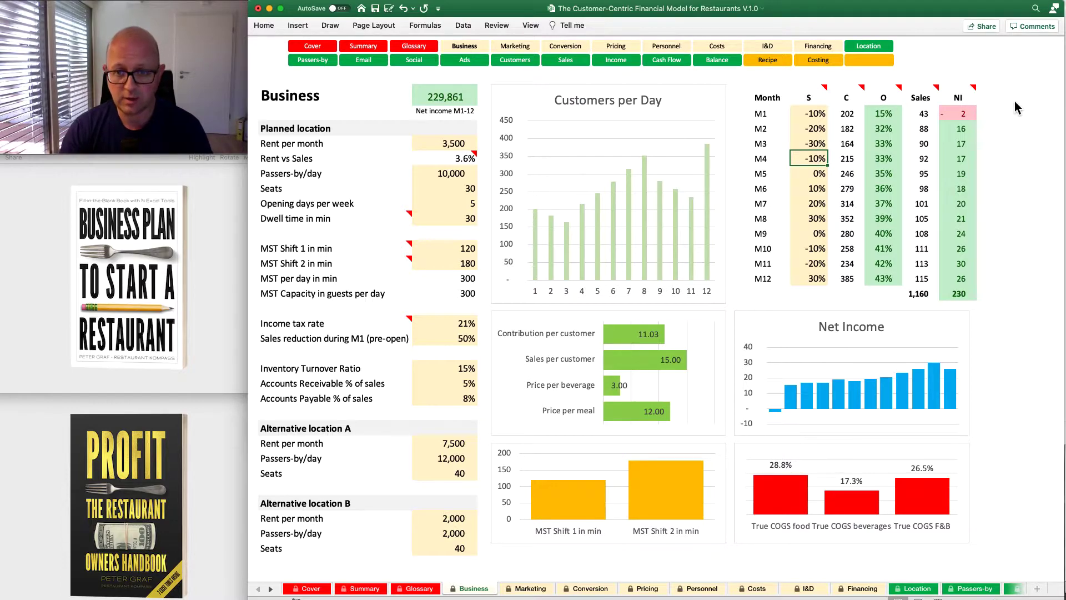
Set the S percentage for month M4 to -30%
text(-30)
key(Return)
key(Up)
key(Up)
key(Down)
key(Down)
key(Up)
key(Up)
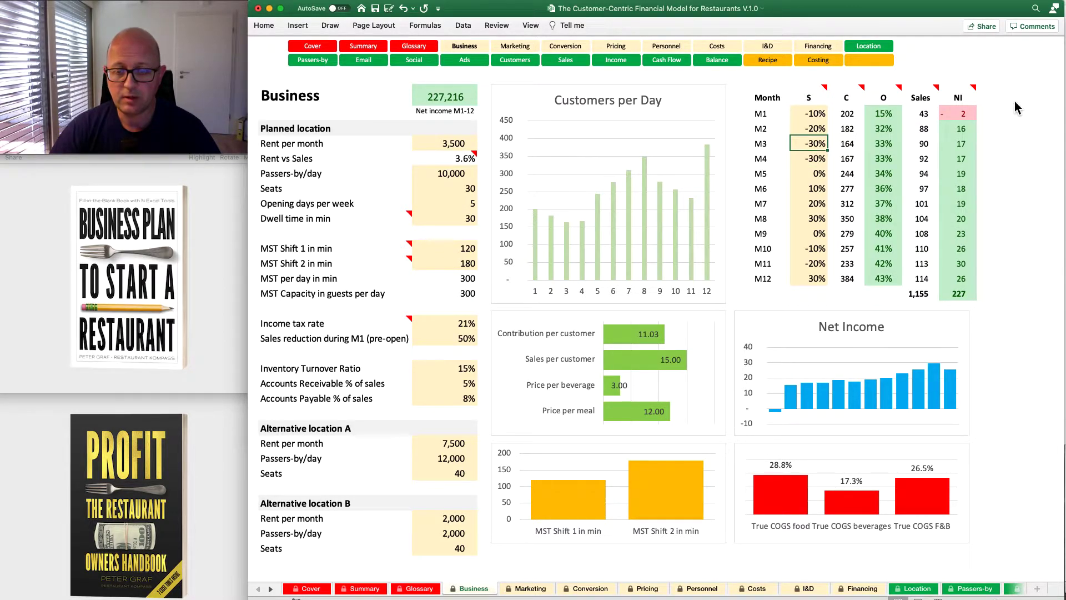
key(Down)
key(Down)
key(Up)
key(Down)
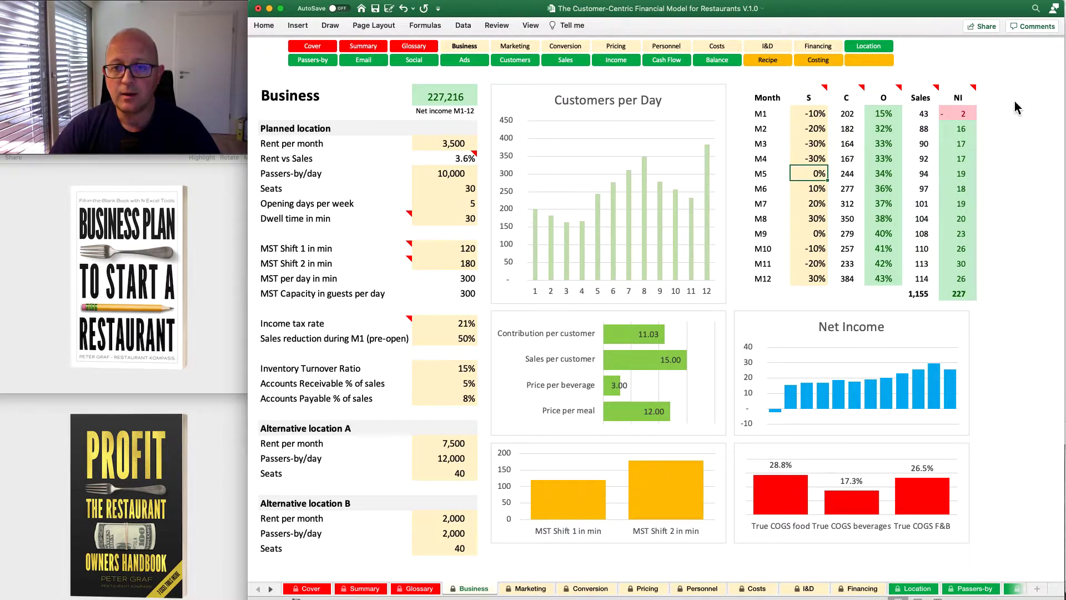
Set the S percentage for month M8 to 40%
key(Down)
key(Down)
key(Down)
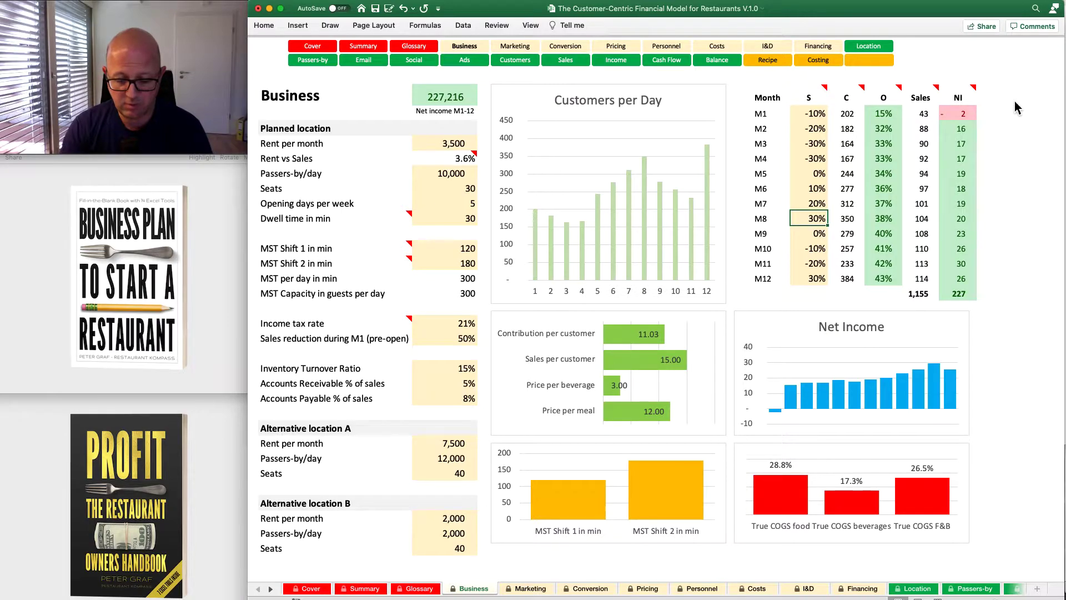
text(40)
key(Return)
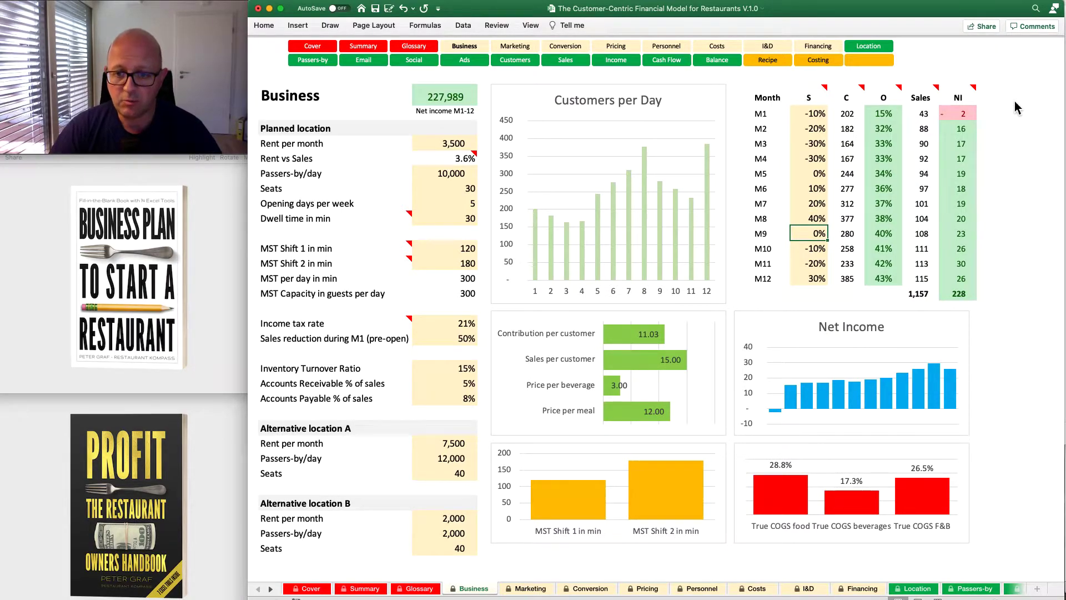
scroll(842, 378, down, 3)
scroll(842, 378, up, 4)
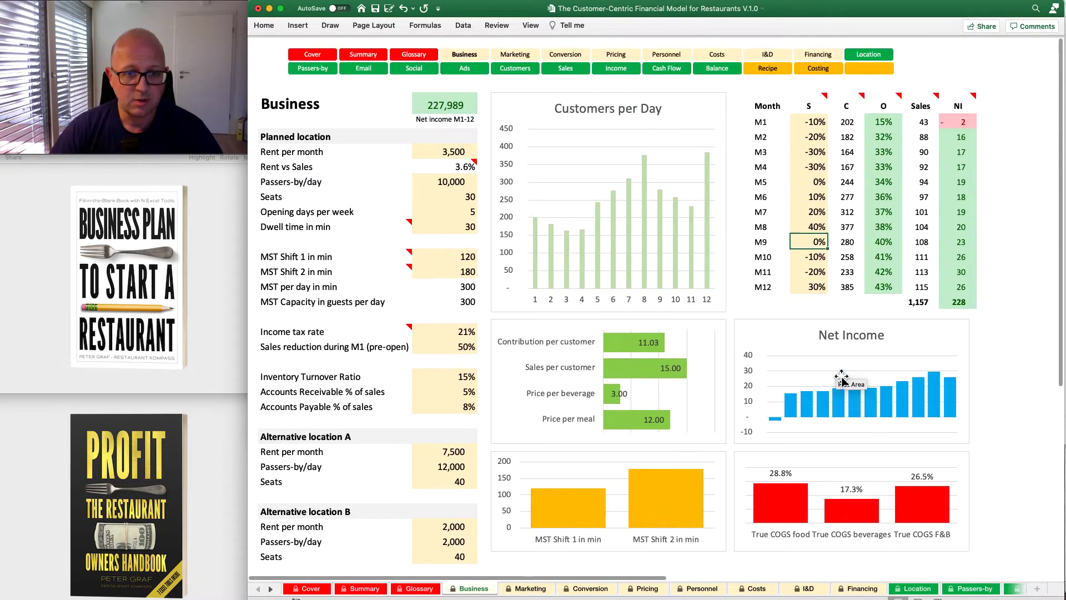
scroll(842, 377, down, 1)
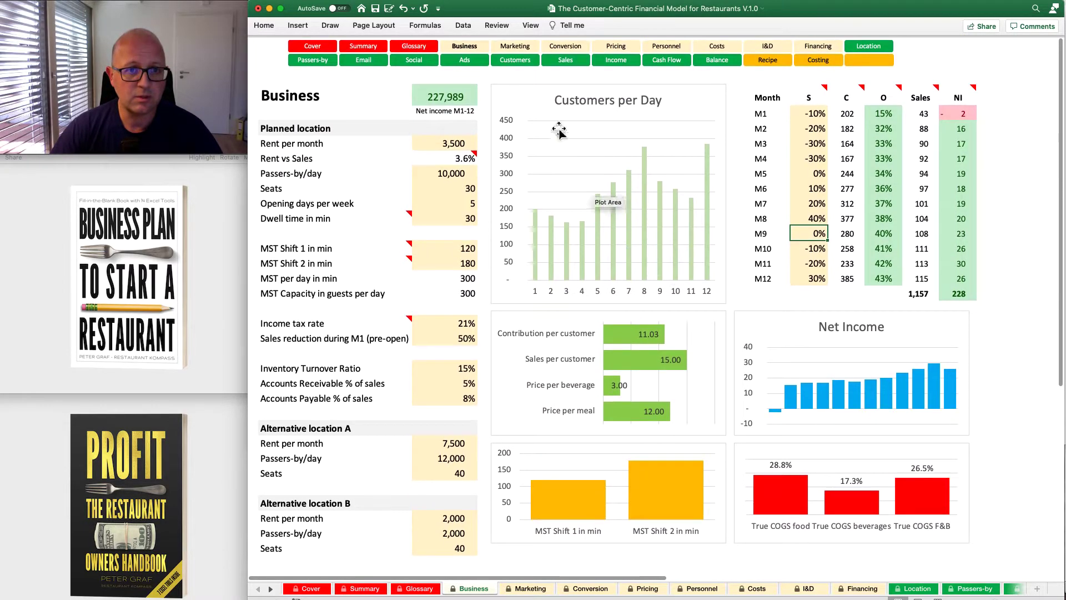
Examine the Email assumptions on the Marketing sheet, including the starting list size and the on-premises and takeaway promotion shares
click(524, 50)
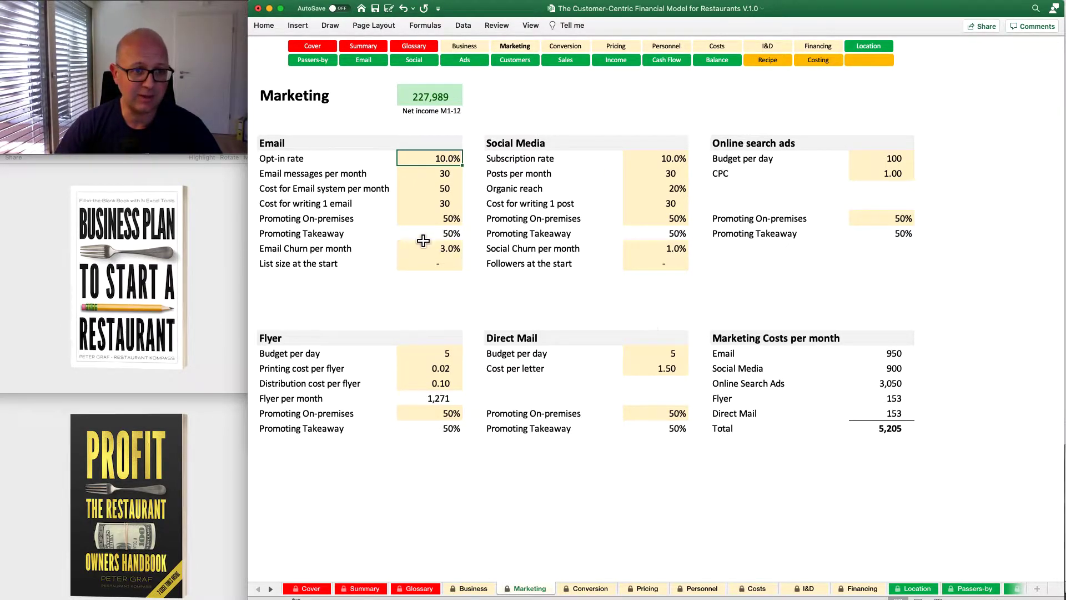
click(447, 266)
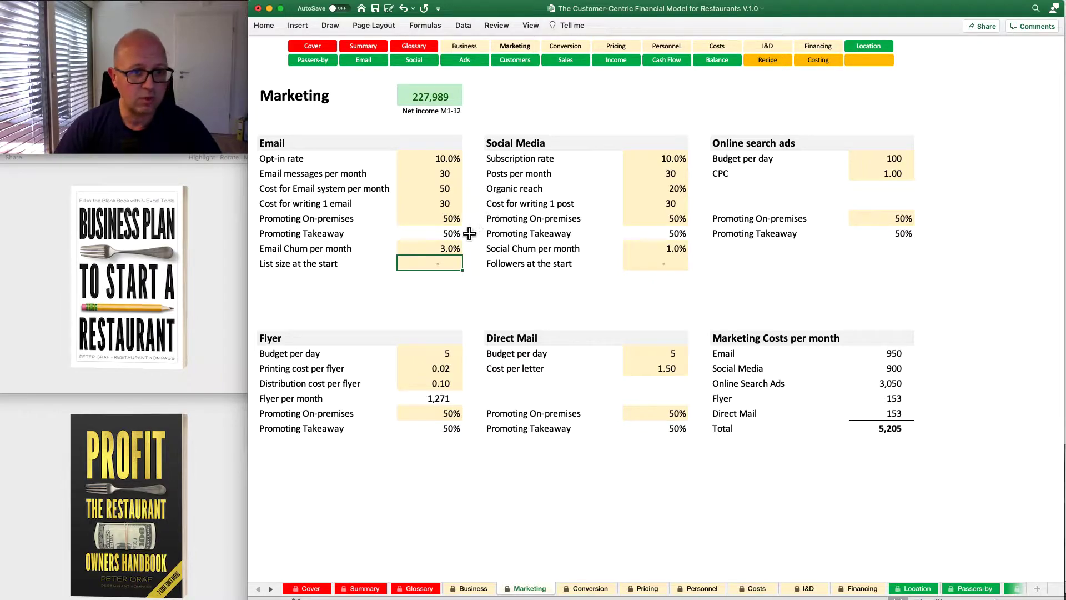
click(438, 223)
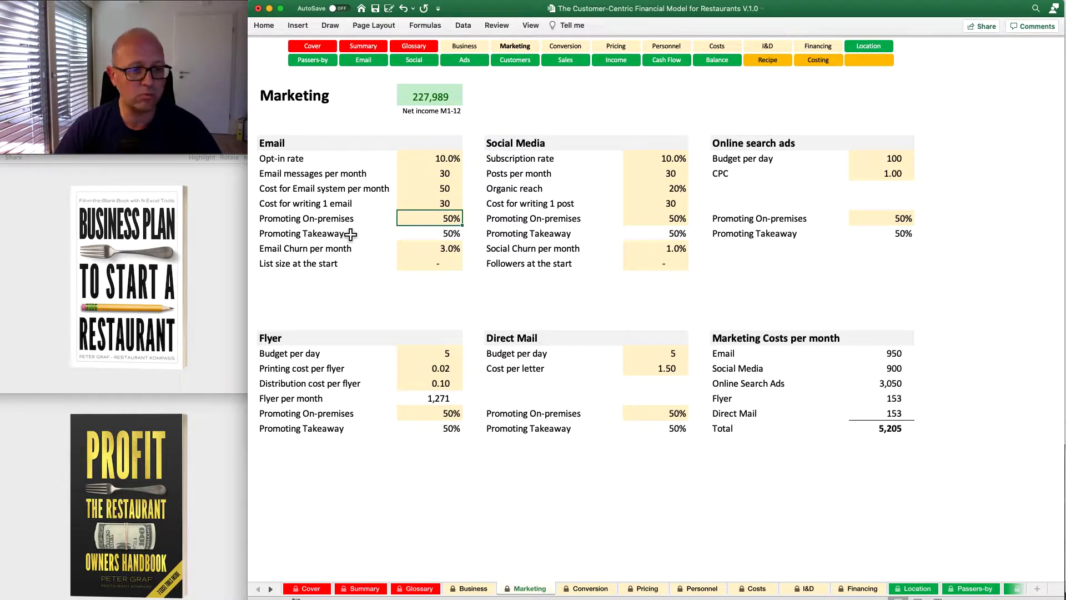
click(427, 237)
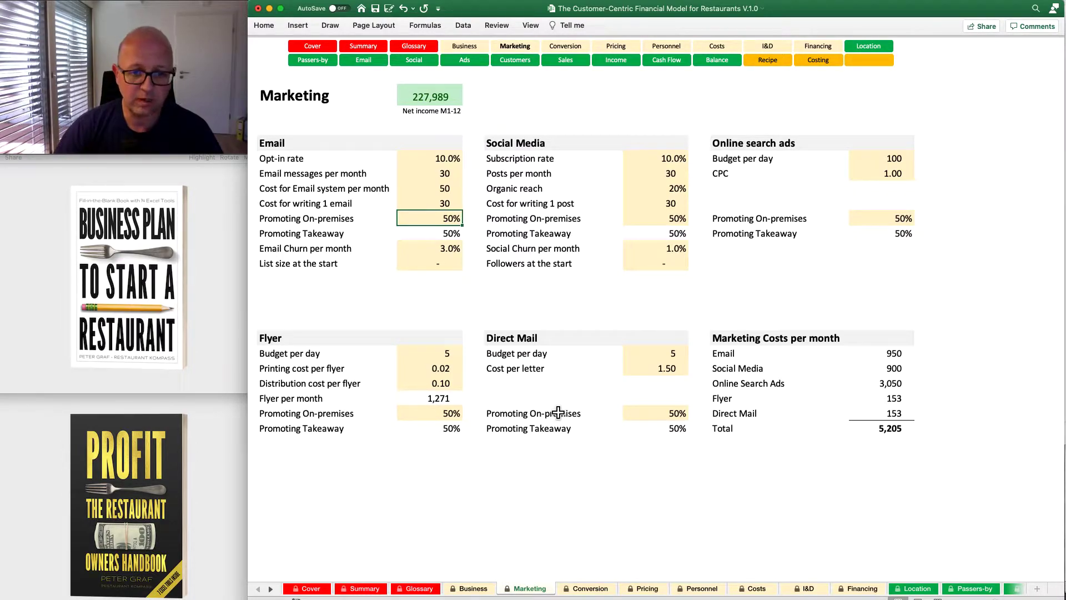
Compare the passers-by figures on the Conversion sheet with the Passers-by/day input on the Business sheet, ending on the on-premises conversion rate
click(590, 589)
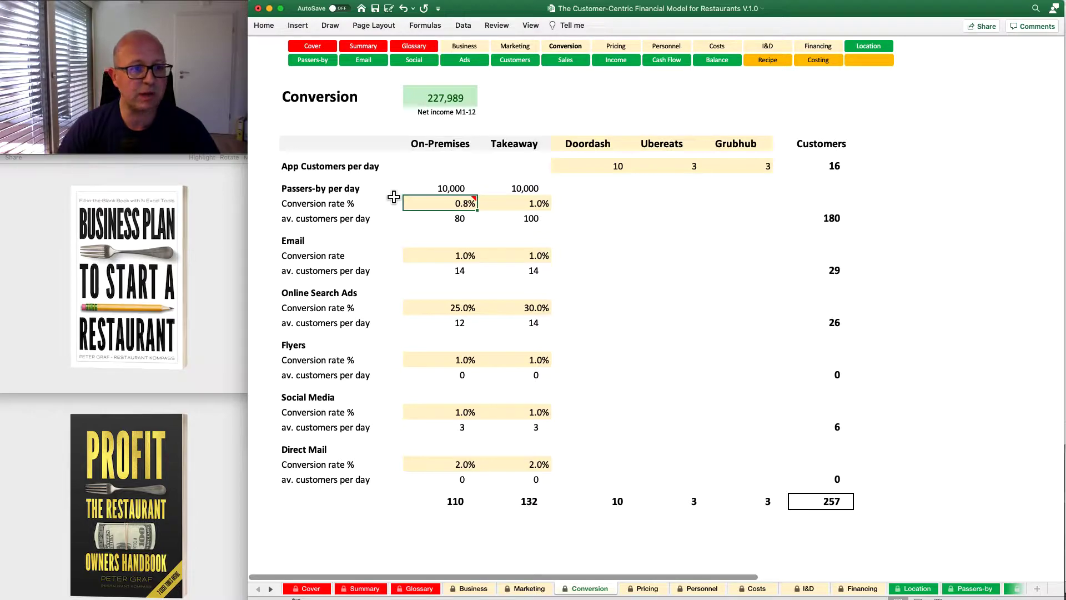
click(472, 588)
click(453, 173)
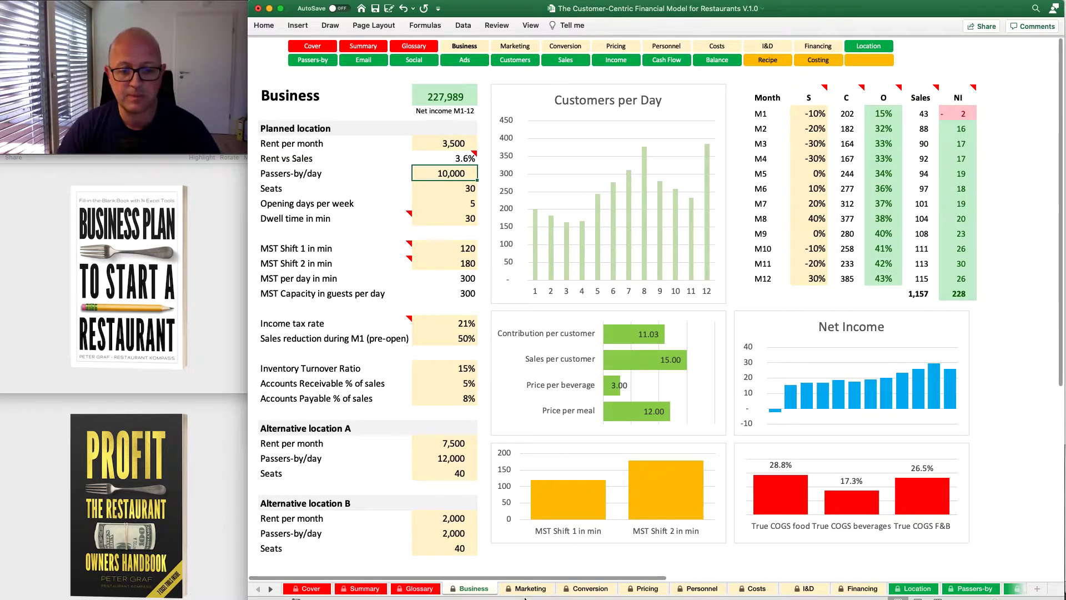
click(592, 589)
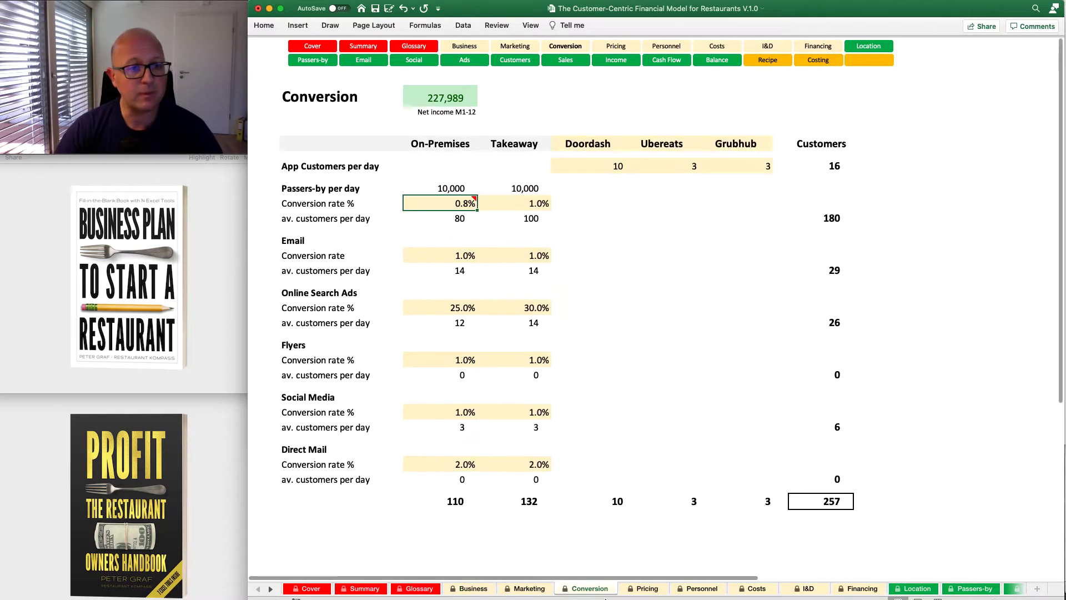
mouse_move(440, 207)
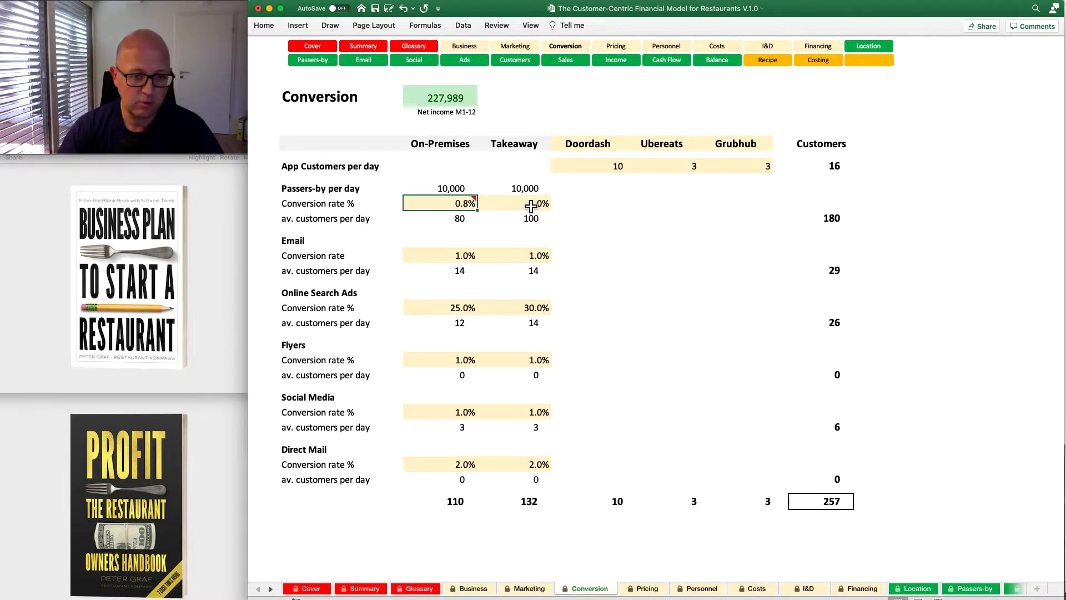
Examine the Email conversion rates and the daily app customers for Doordash, Ubereats and Grubhub on the Conversion sheet
click(448, 259)
click(521, 261)
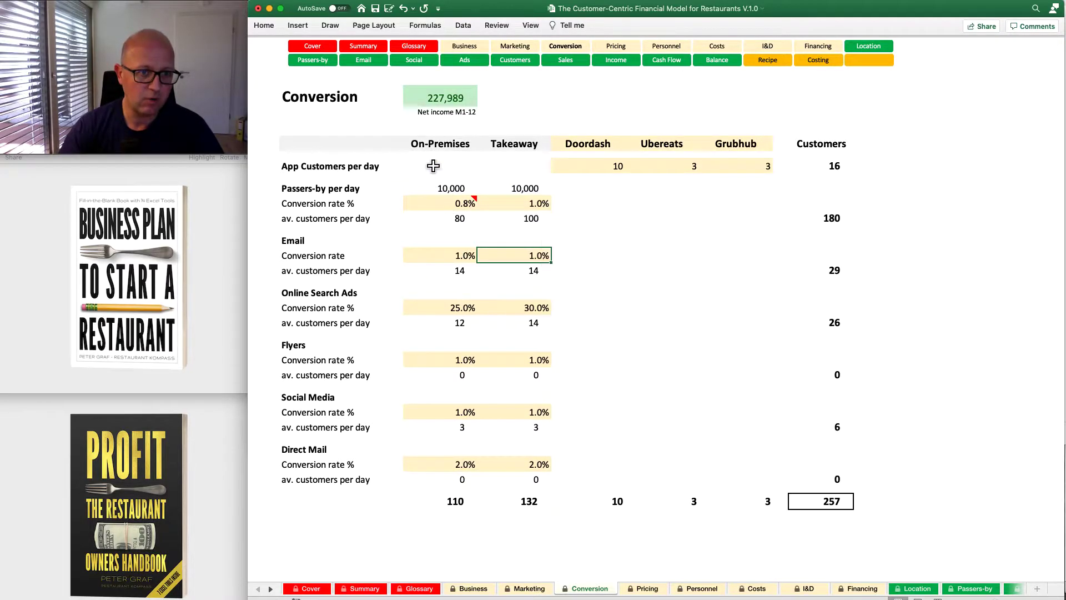
click(594, 170)
click(690, 170)
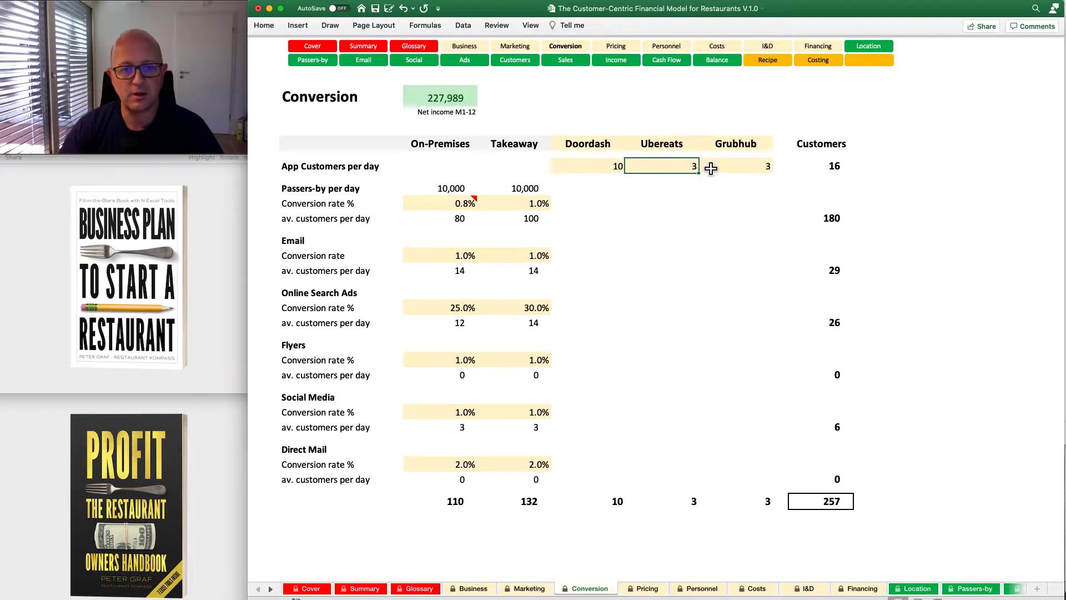
click(754, 173)
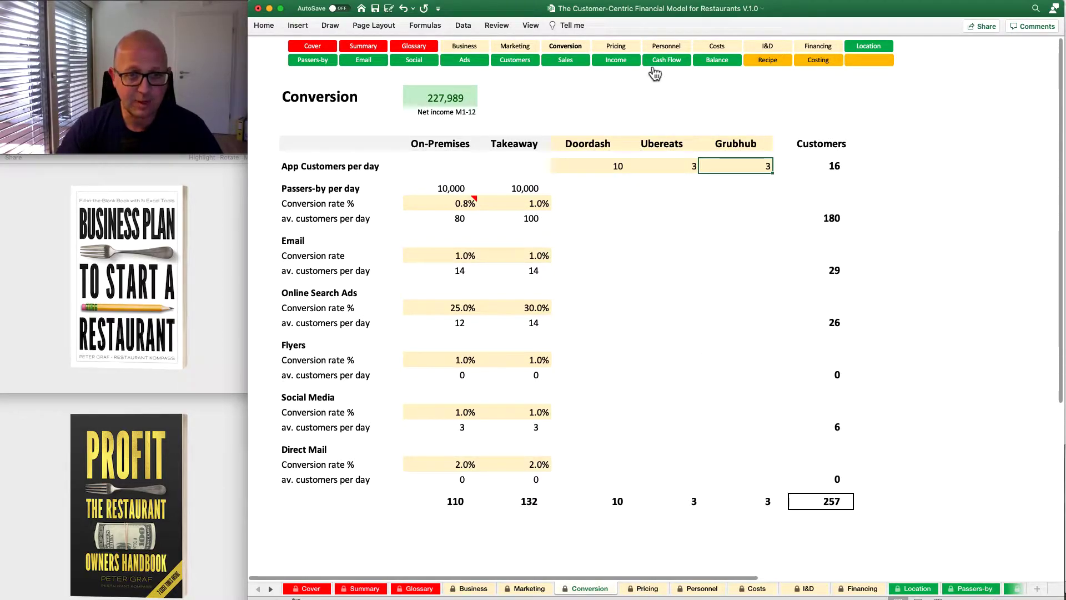
Look over the Pricing sheet and examine the kitchen and service time assumptions with their notes on the Personnel sheet
click(617, 48)
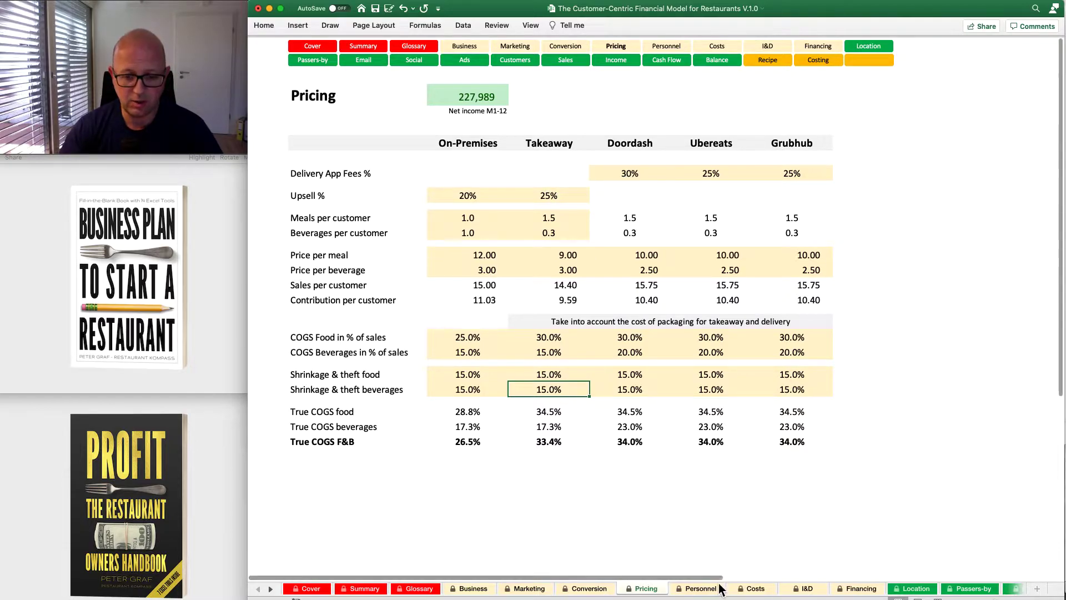
click(699, 589)
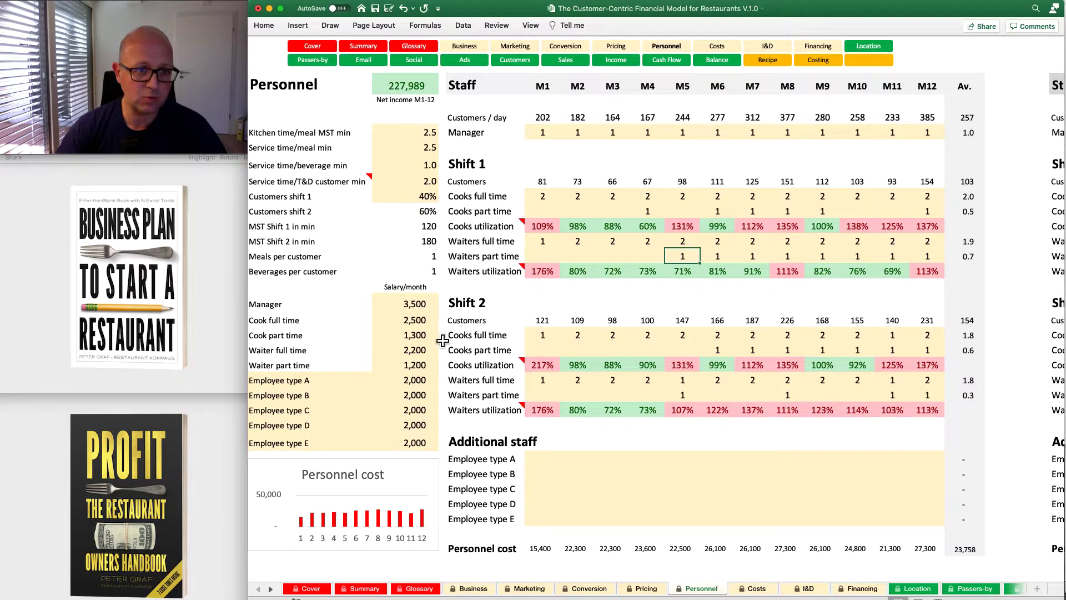
click(400, 136)
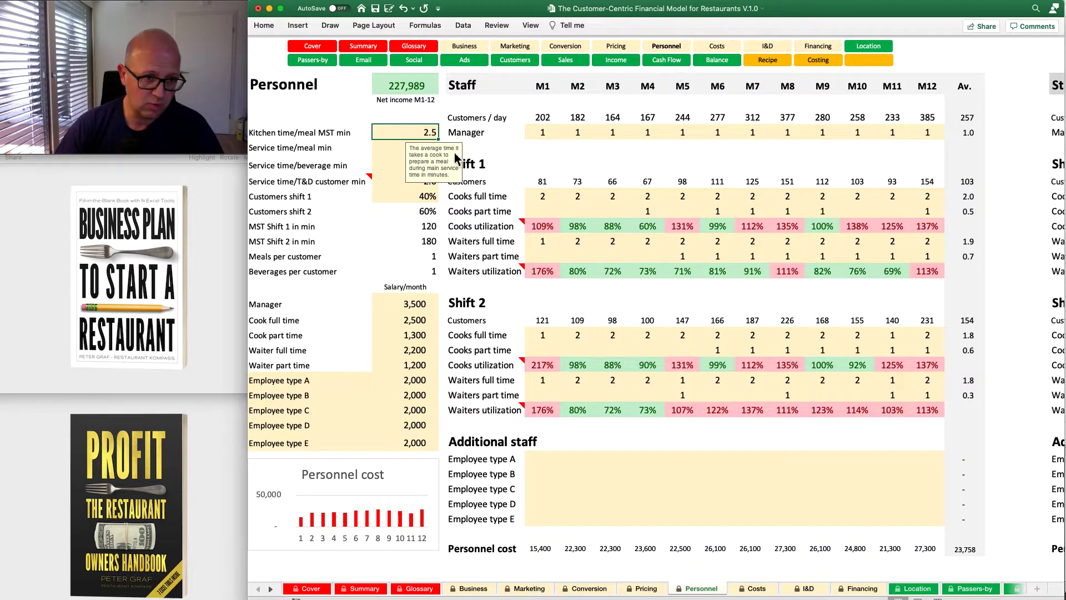
key(Return)
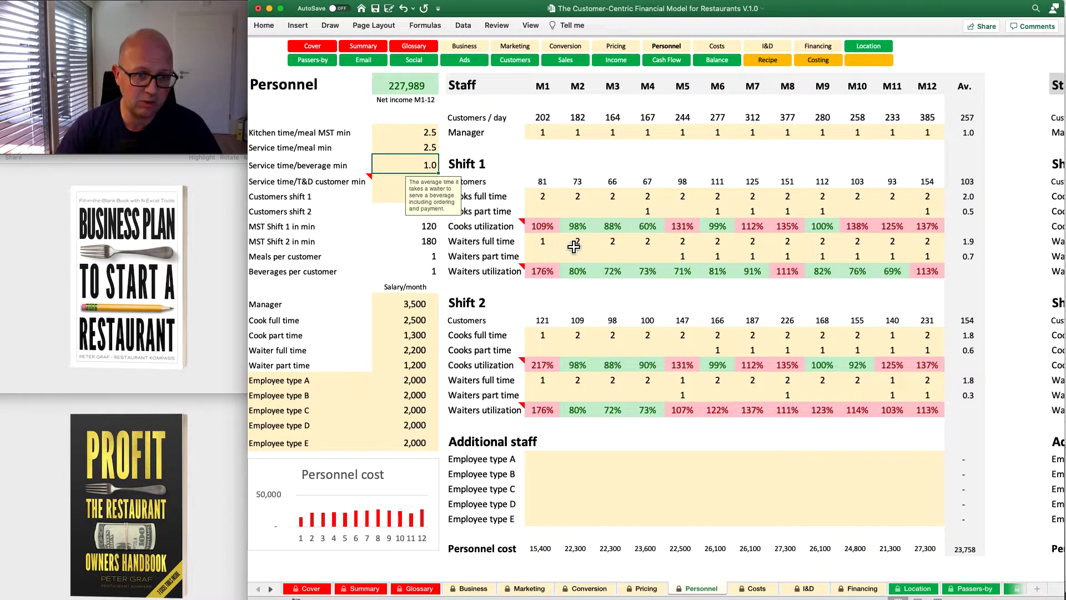
click(393, 181)
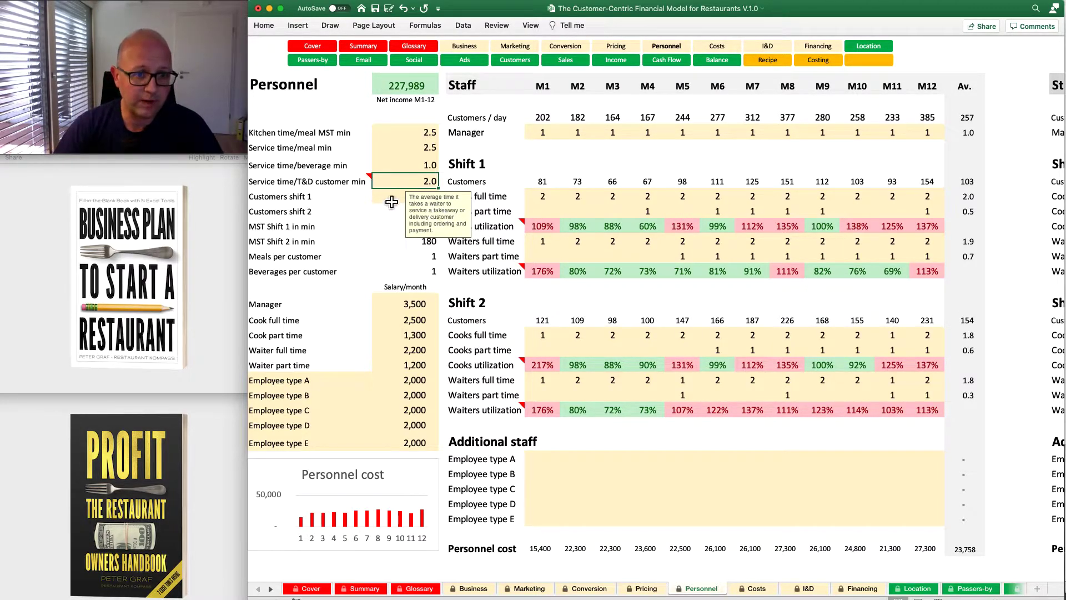
click(399, 170)
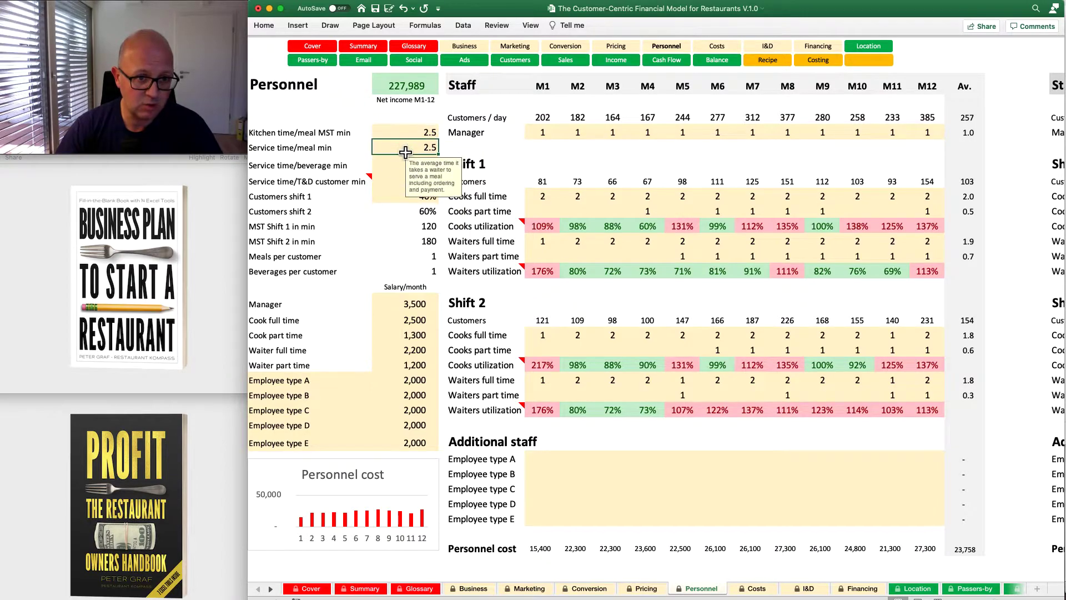
click(404, 186)
click(419, 136)
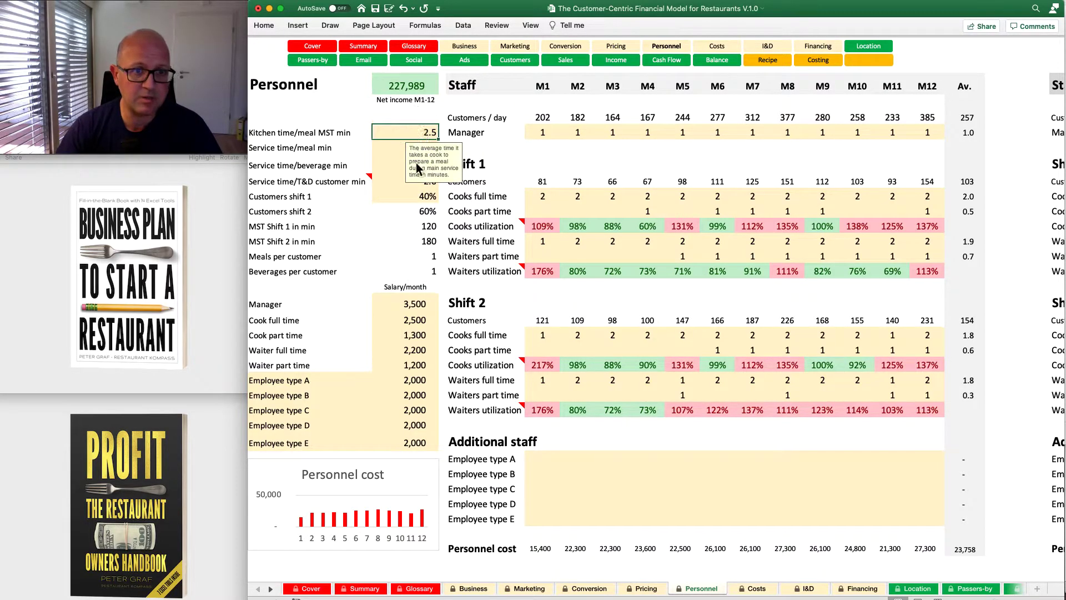
click(401, 154)
click(391, 184)
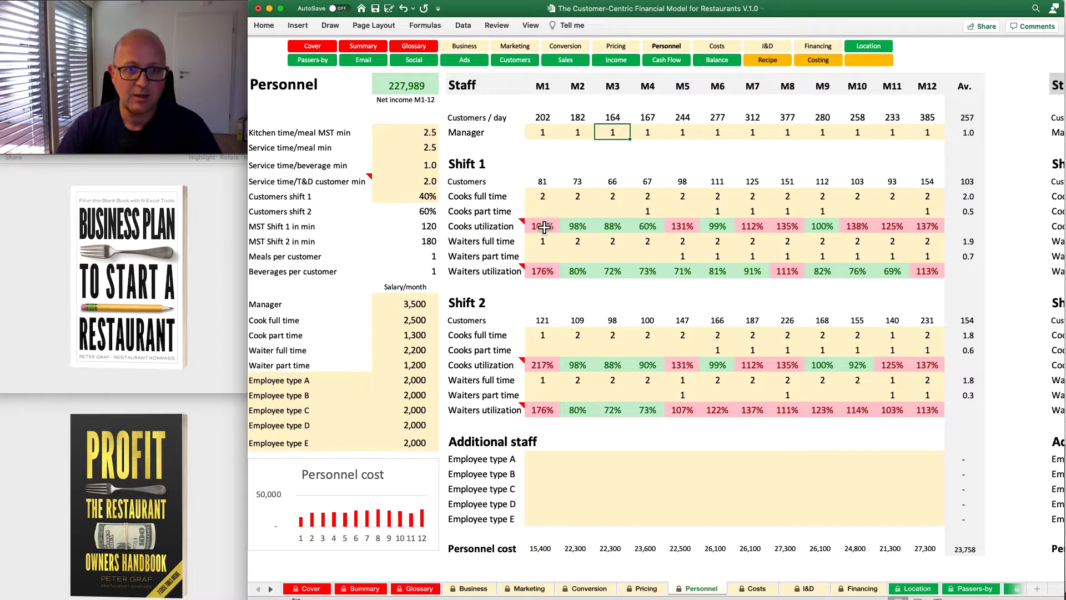
Set the number of part-time cooks in Shift 1 for month M1 to 1
click(588, 212)
click(620, 215)
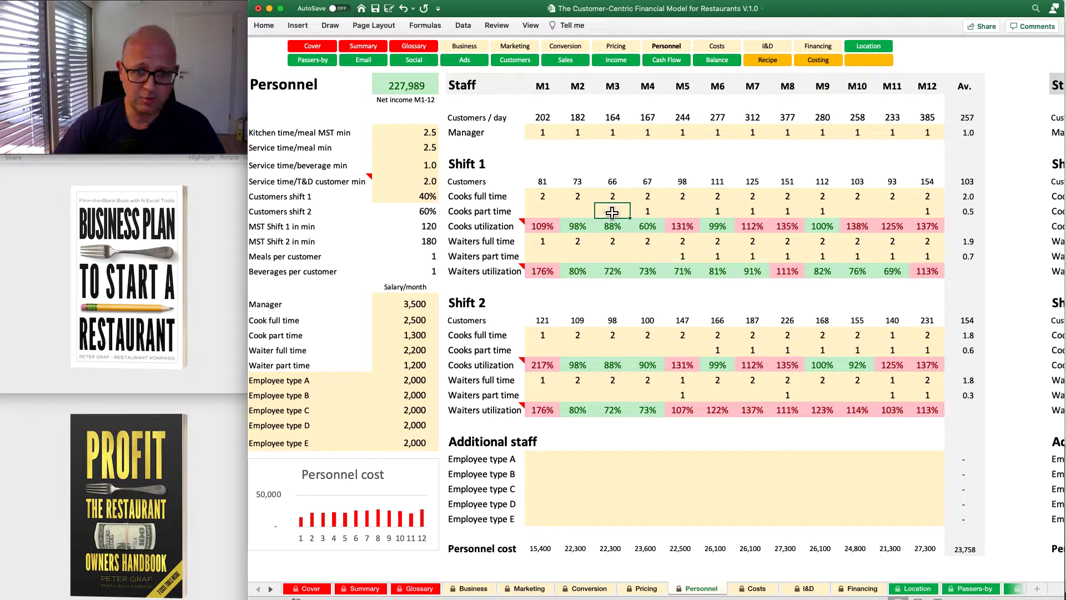
click(561, 215)
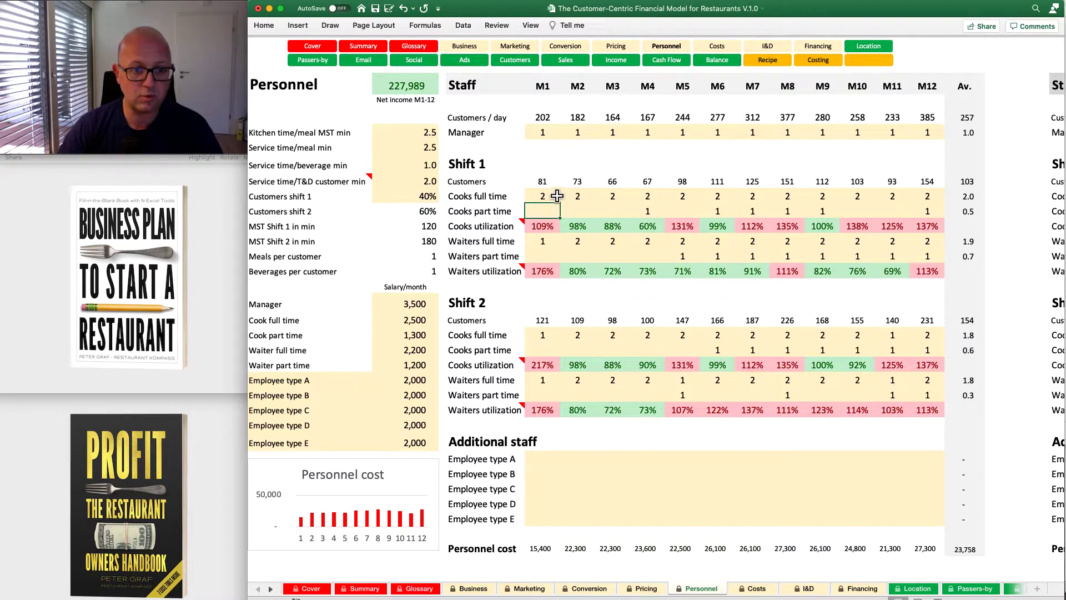
click(554, 198)
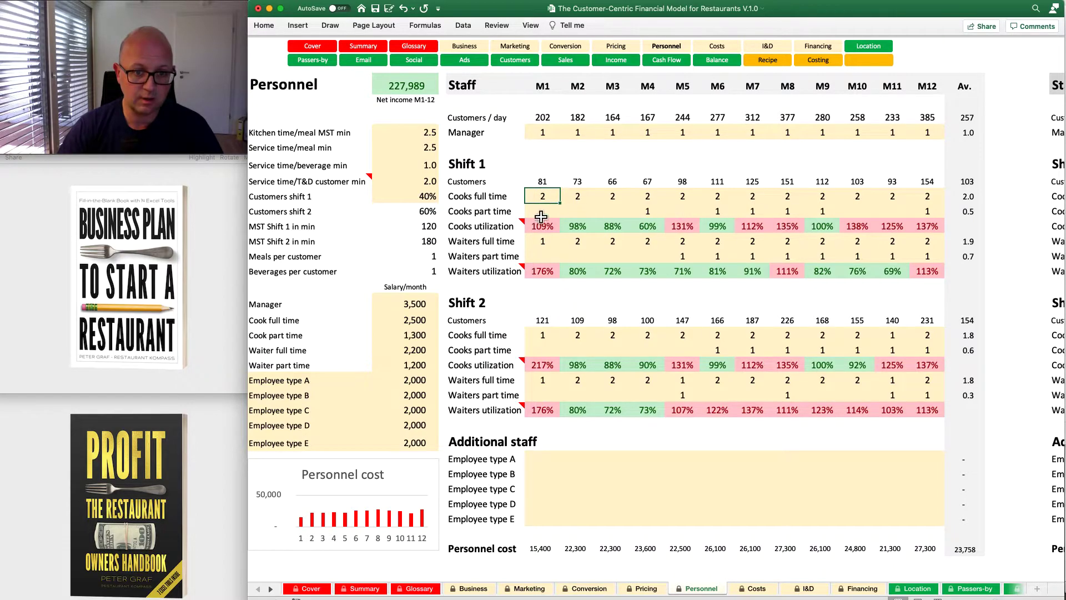
click(555, 211)
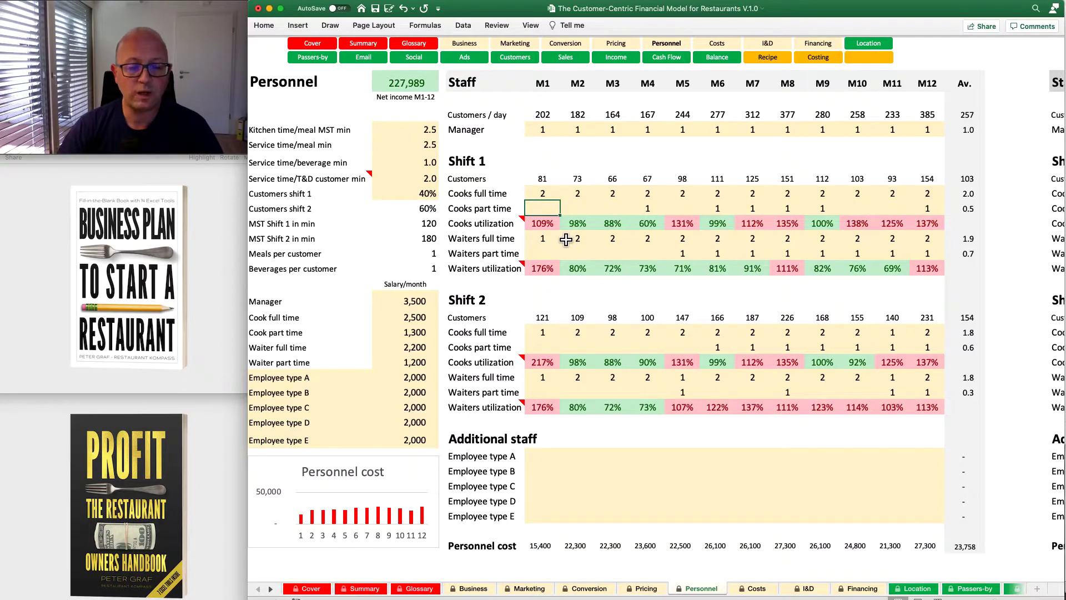
click(550, 197)
key(Down)
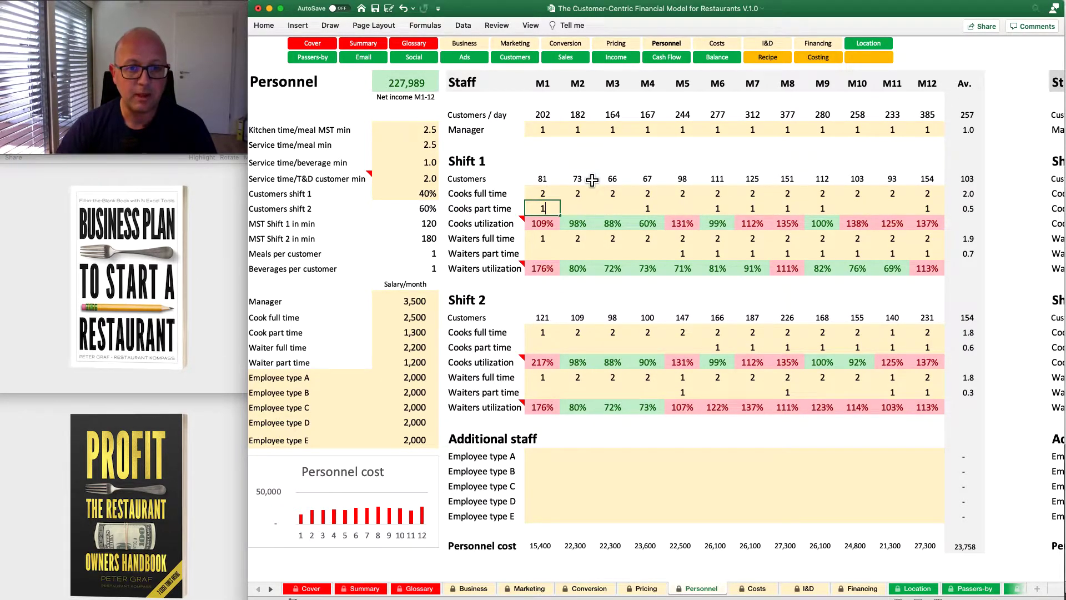
text(1)
key(Return)
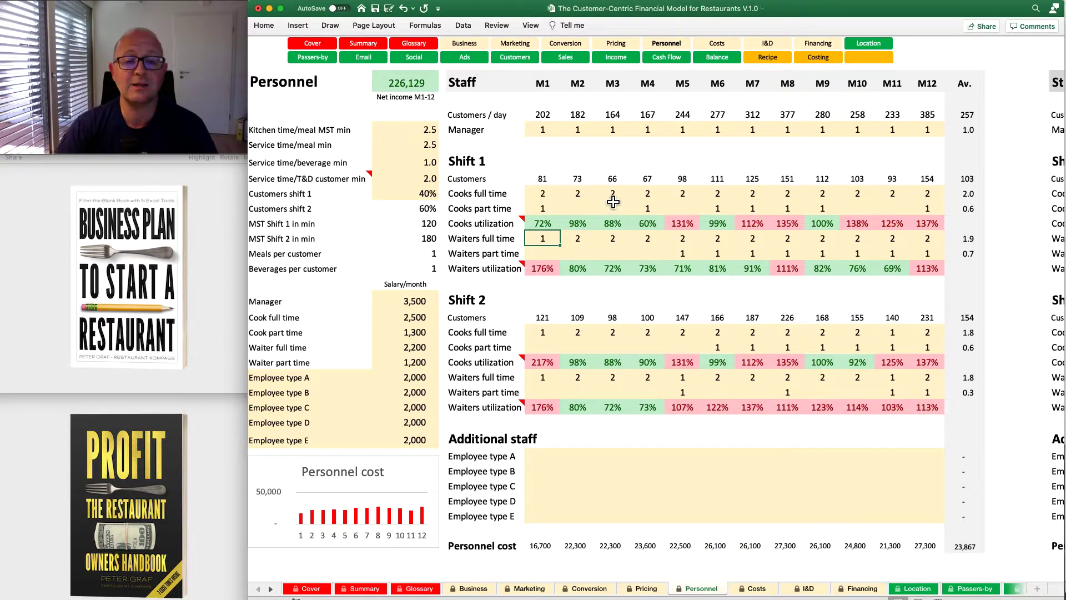
Set the number of part-time cooks in Shift 1 for month M5 to 1
click(544, 210)
click(588, 196)
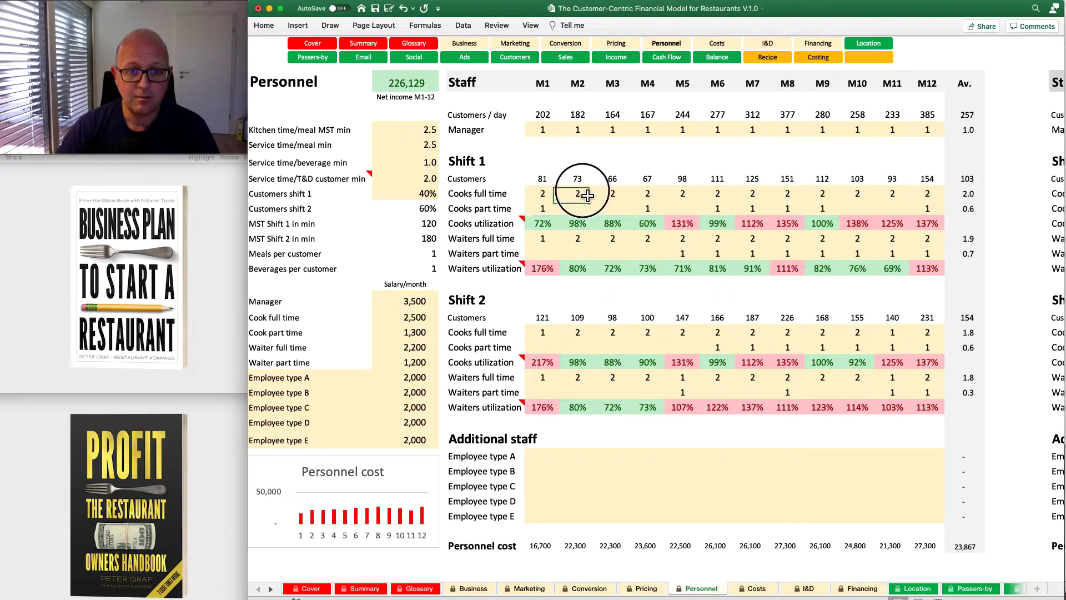
click(695, 197)
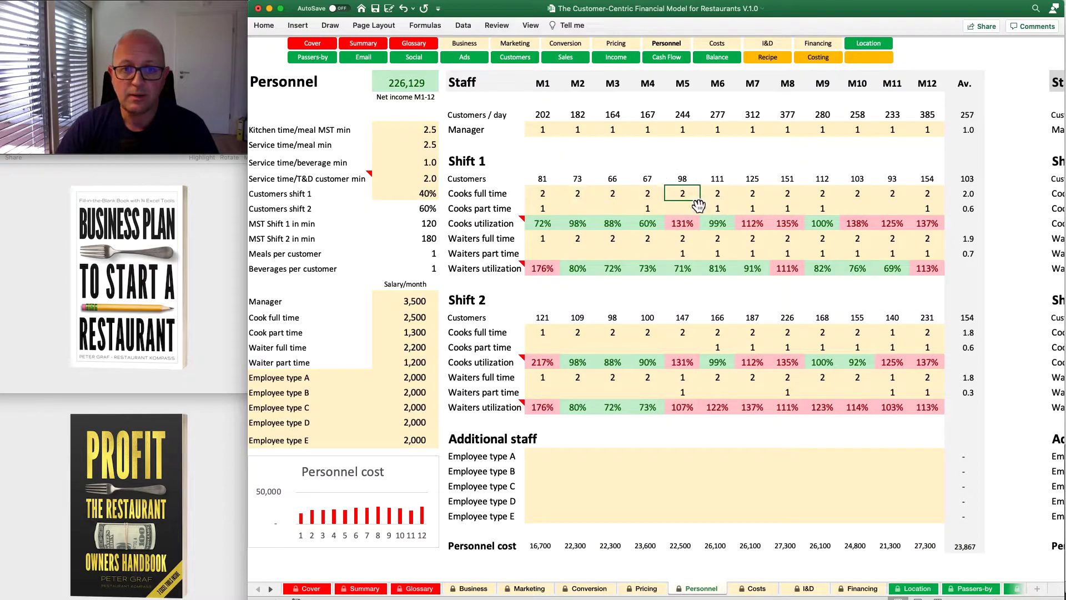
click(693, 210)
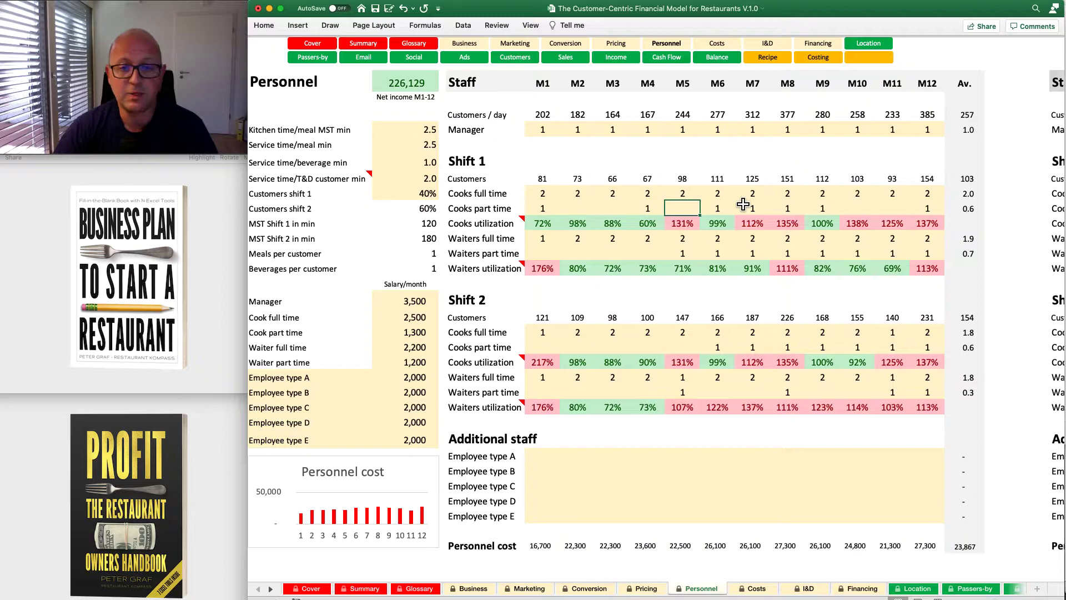
text(1)
key(Return)
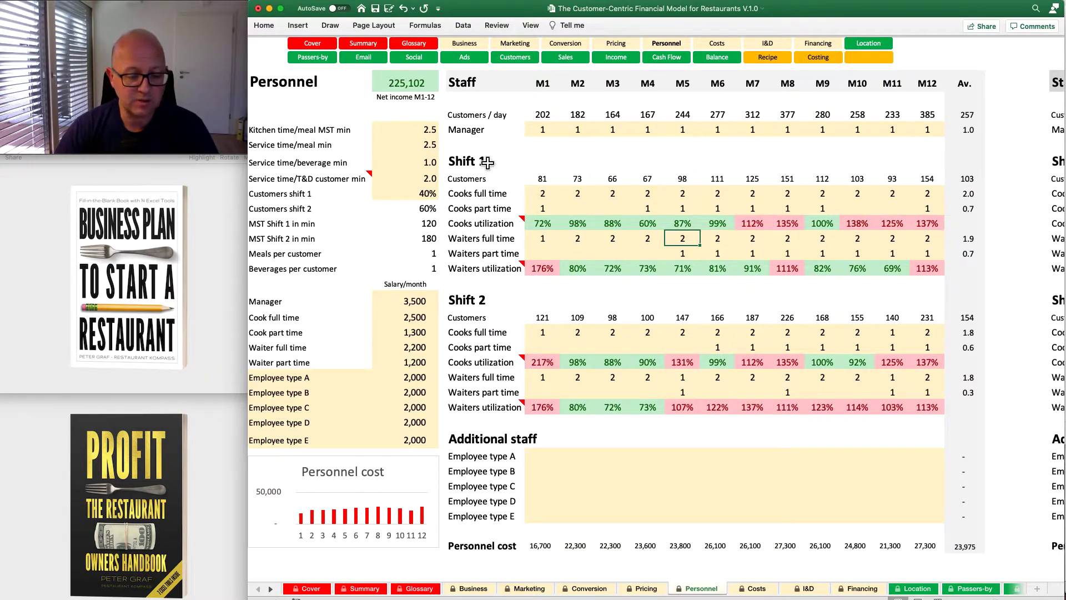
Look over the monthly staffing, utilization and personnel cost figures for both shifts on the Personnel sheet
scroll(822, 288, down, 2)
scroll(821, 289, up, 2)
scroll(748, 346, right, 8)
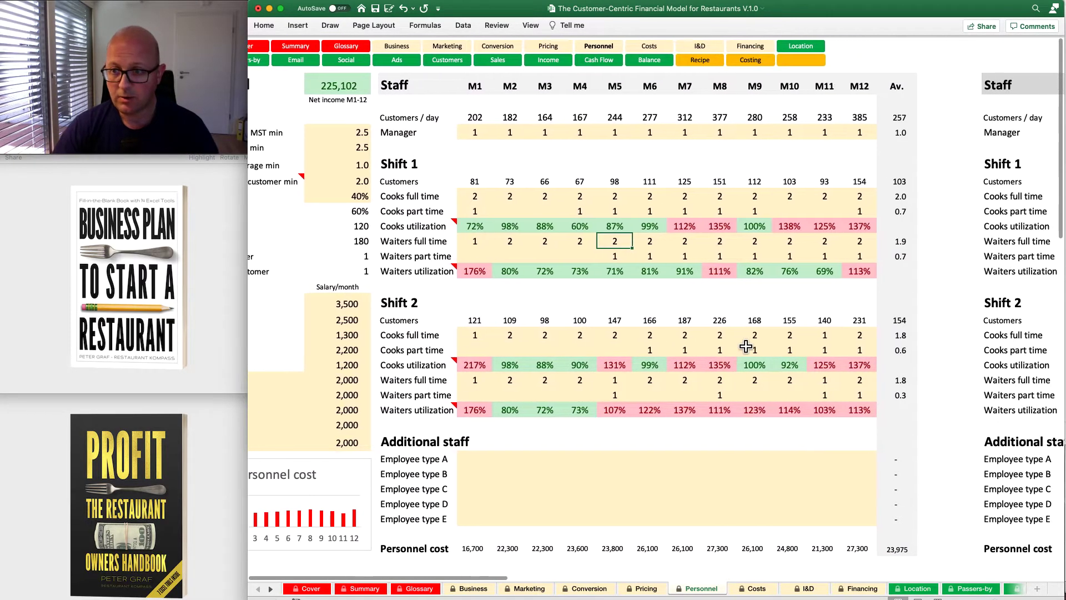
scroll(751, 346, left, 8)
scroll(751, 345, right, 3)
scroll(751, 345, left, 3)
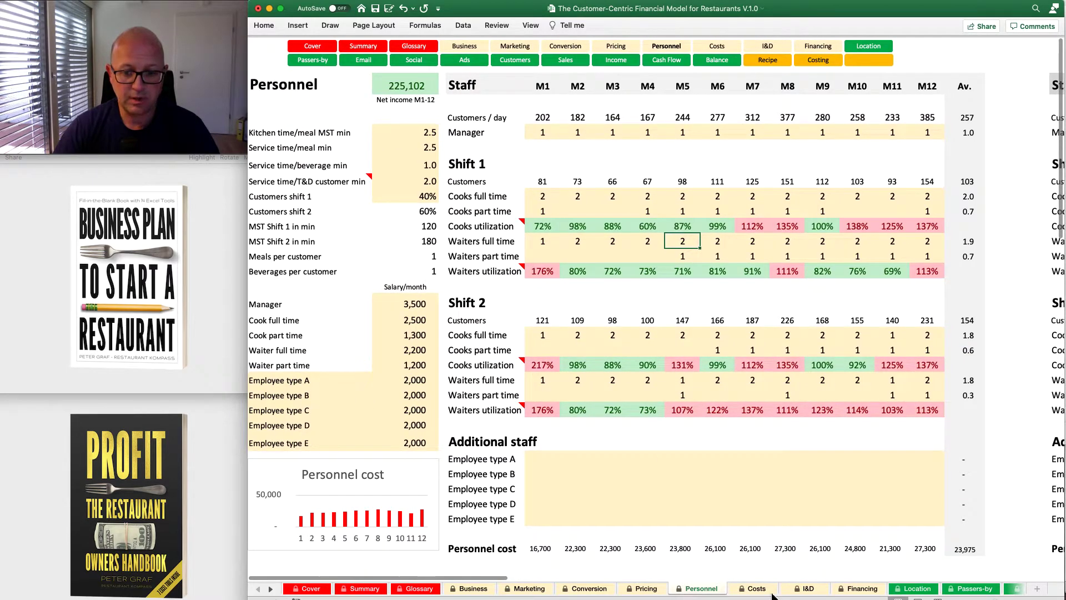
Examine the payment processing assumptions and their notes on the Costs sheet
click(772, 592)
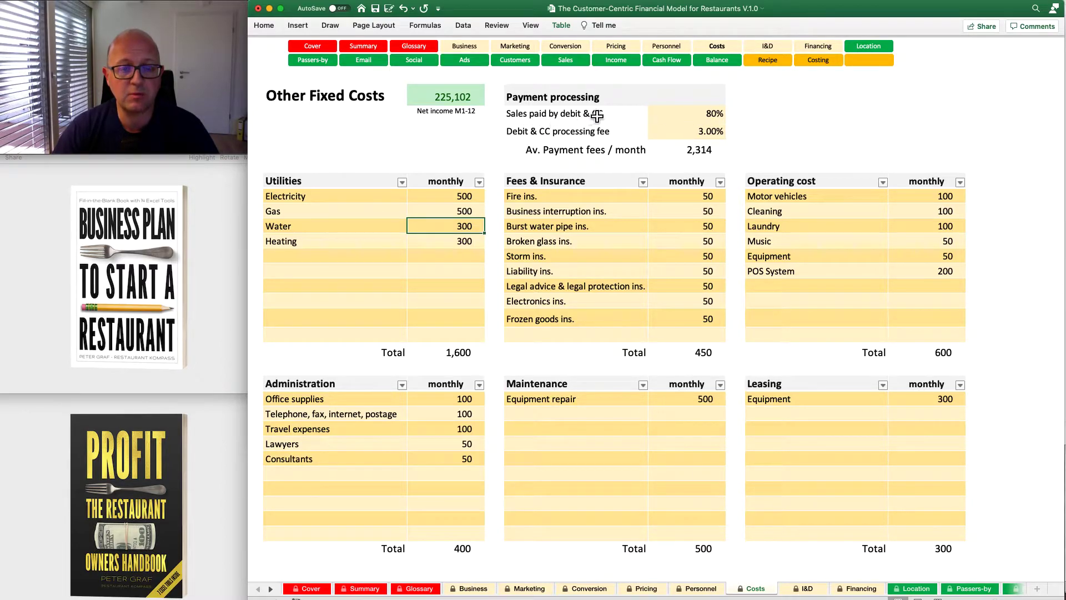
click(709, 115)
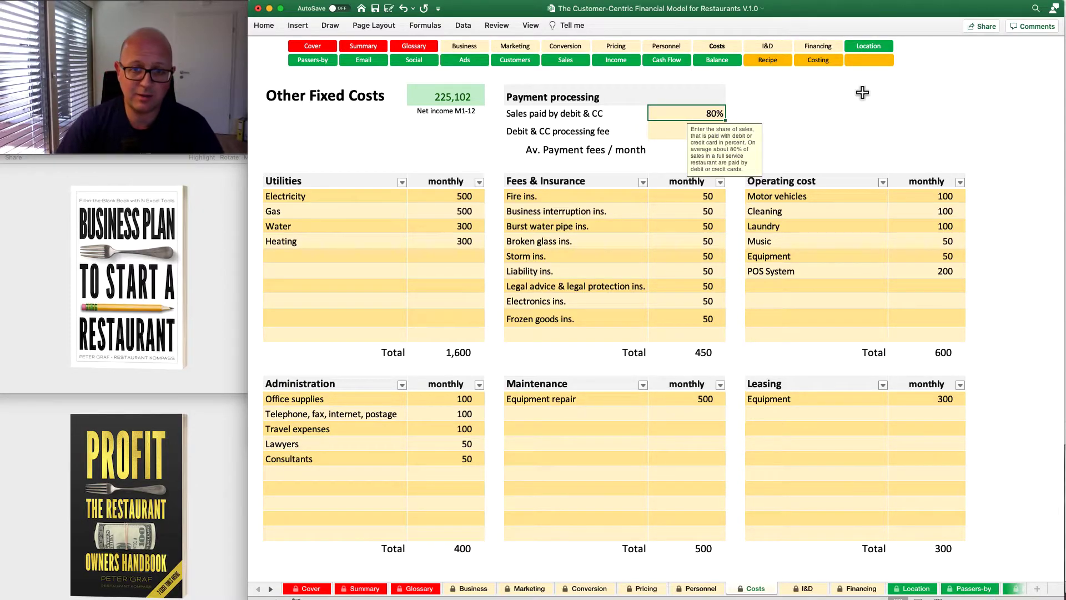
click(668, 136)
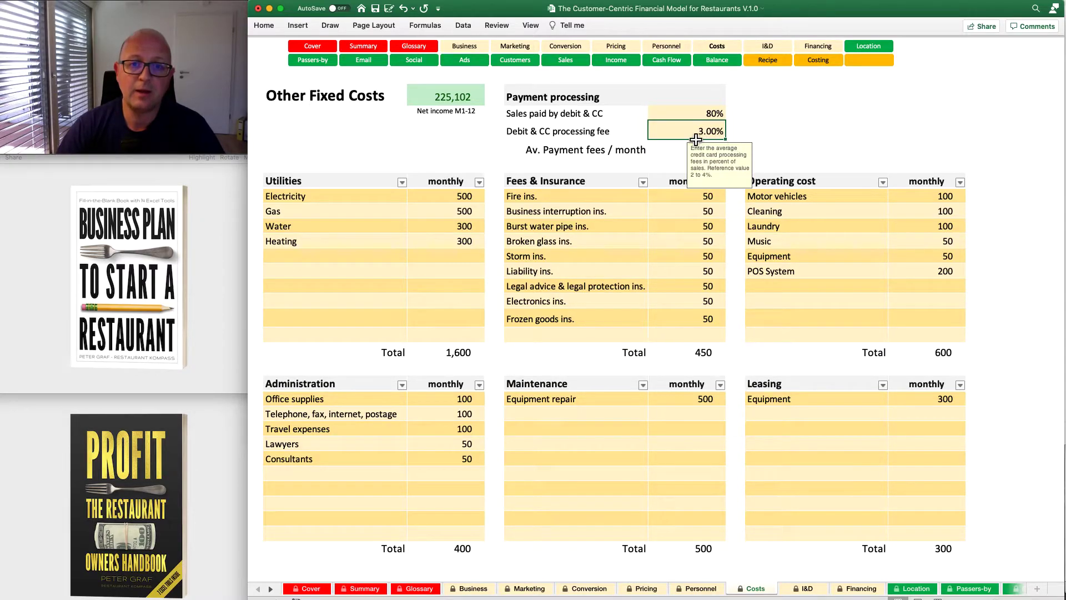
click(680, 114)
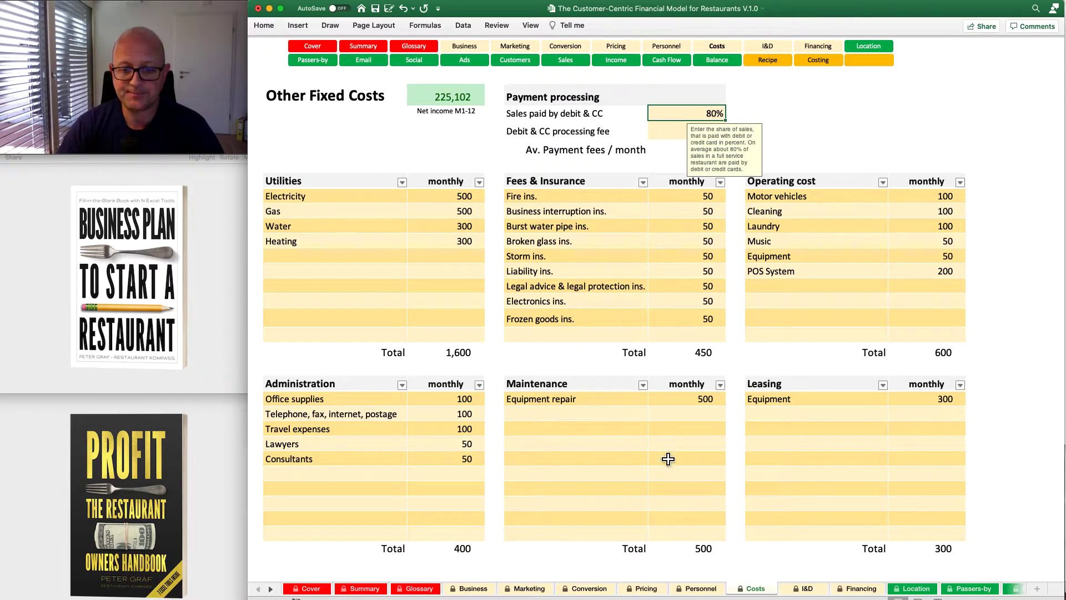
Clear the fridge entry from the capital expenses table on the I&D sheet
click(807, 589)
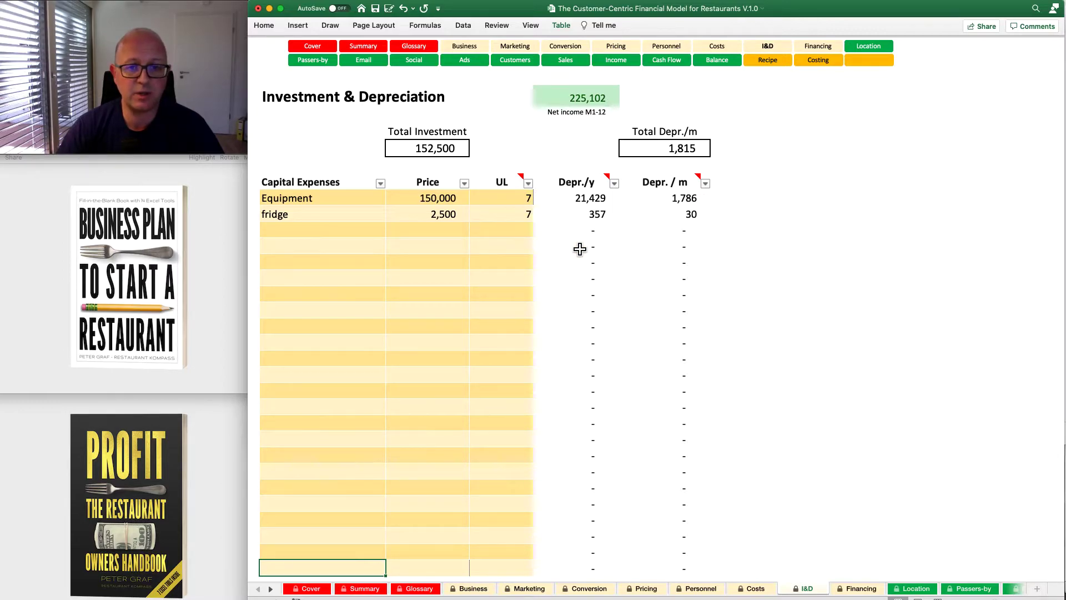
click(310, 230)
click(318, 216)
key(Delete)
key(Right)
key(Delete)
key(Right)
key(Left)
key(Left)
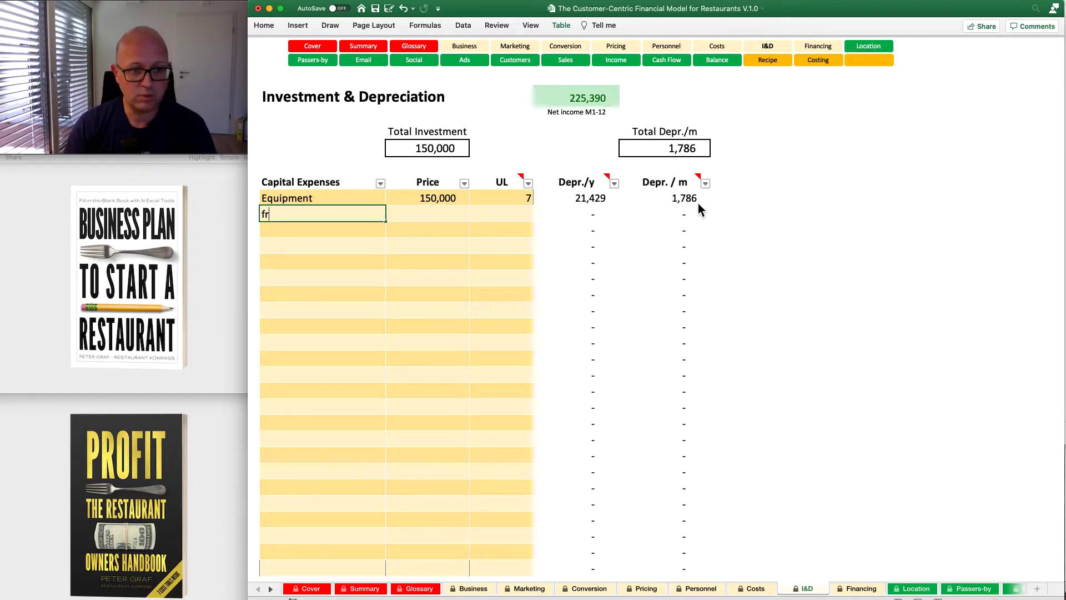
Enter an oven below Equipment in the capital expenses, with a price of 1,000 and a useful life of 5
text(en)
key(Tab)
text(1,000)
key(Tab)
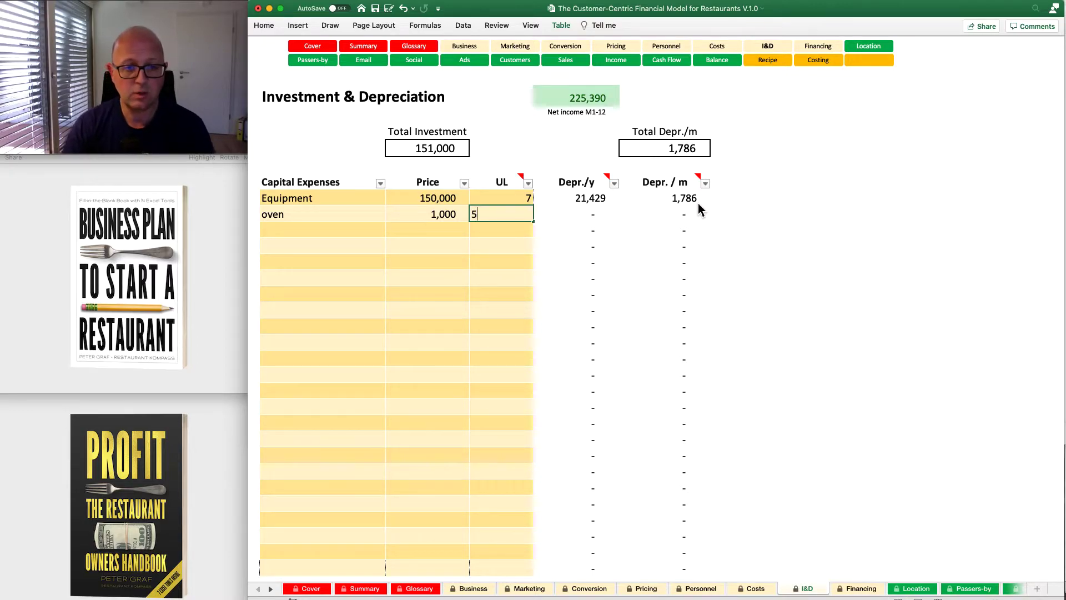
key(Return)
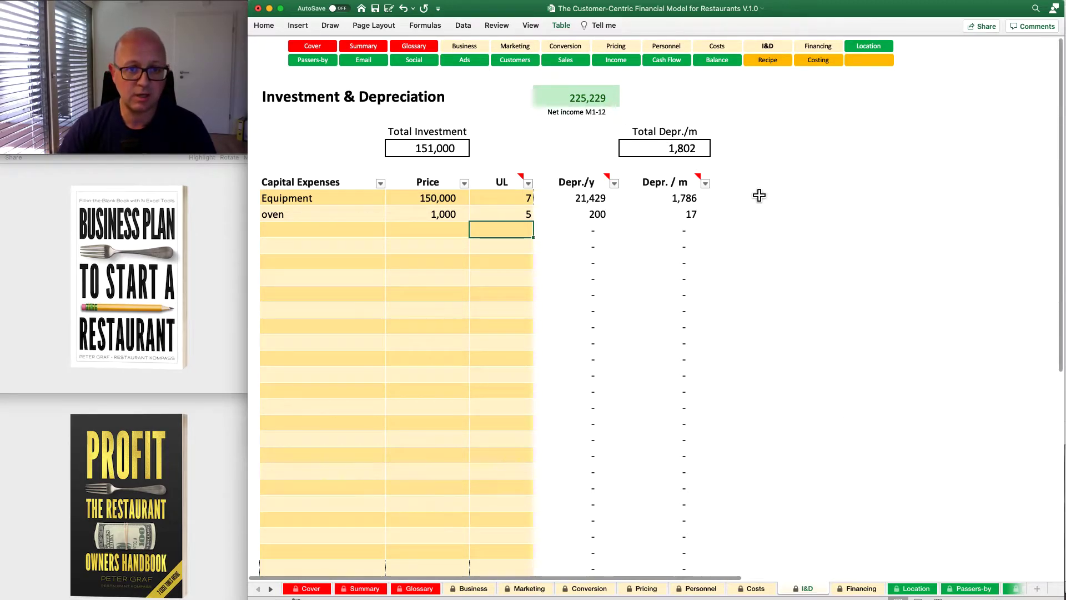
Set the Loan (Debt) amount on the Financing sheet to 150,000
click(818, 47)
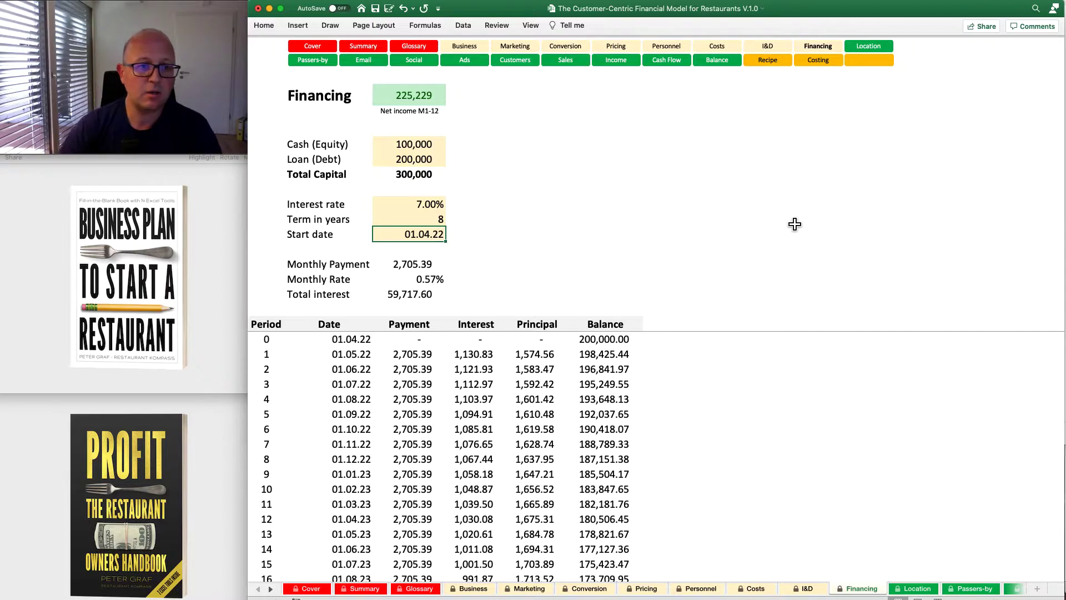
click(411, 147)
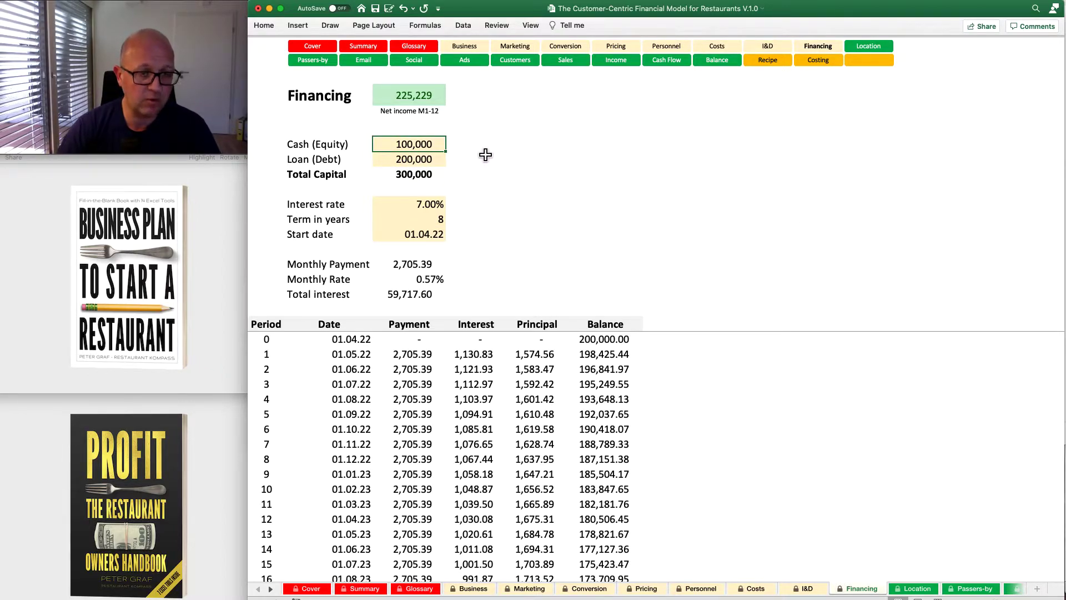
click(439, 162)
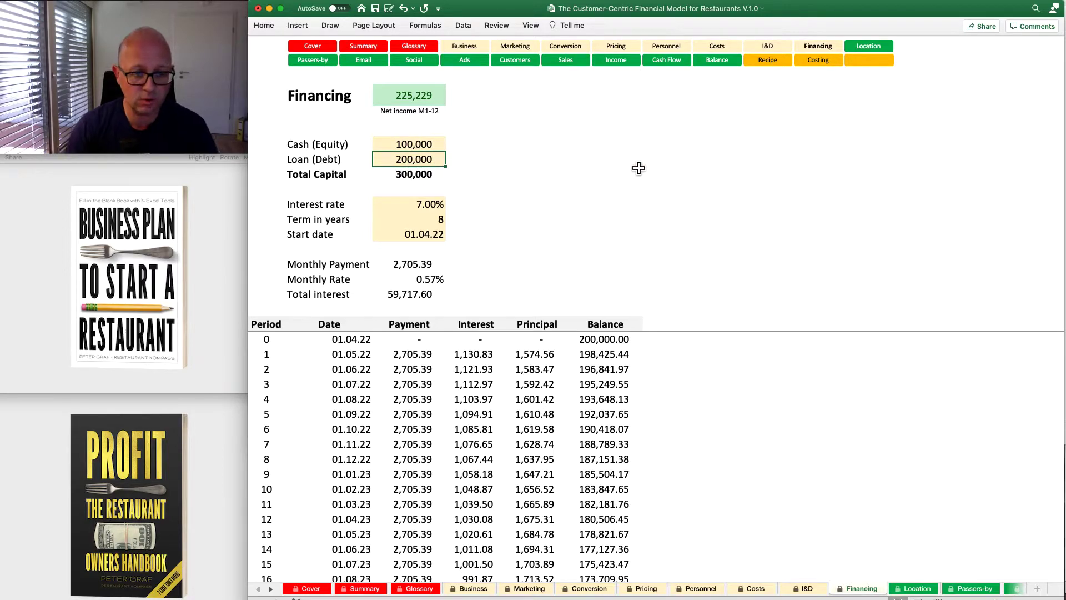
text(15000)
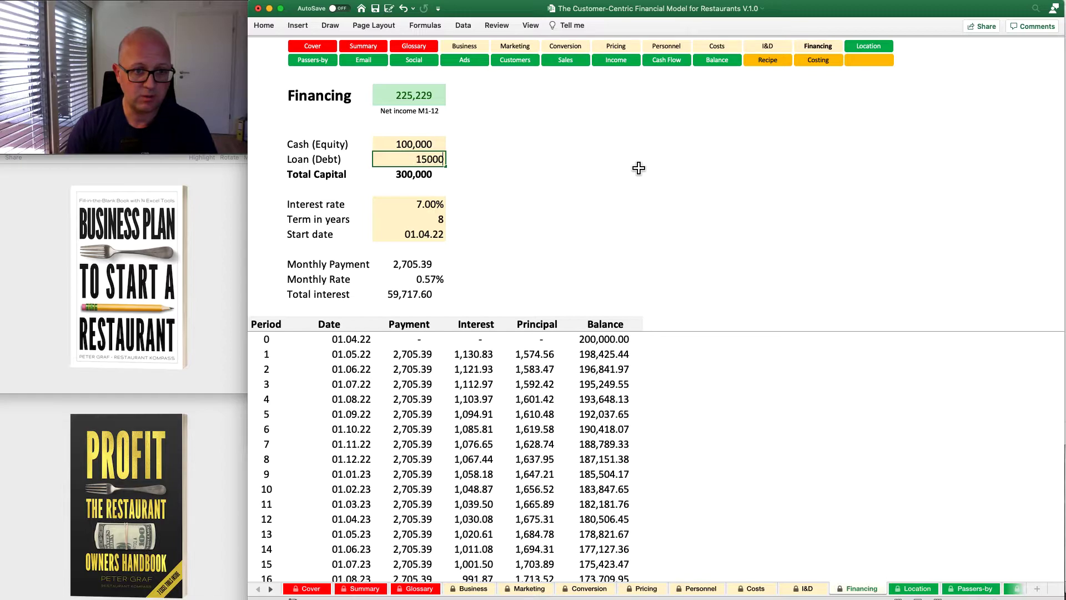
text(50,000)
key(Return)
Set the Cash (Equity) amount on the Financing sheet to 50,000
key(Up)
key(Up)
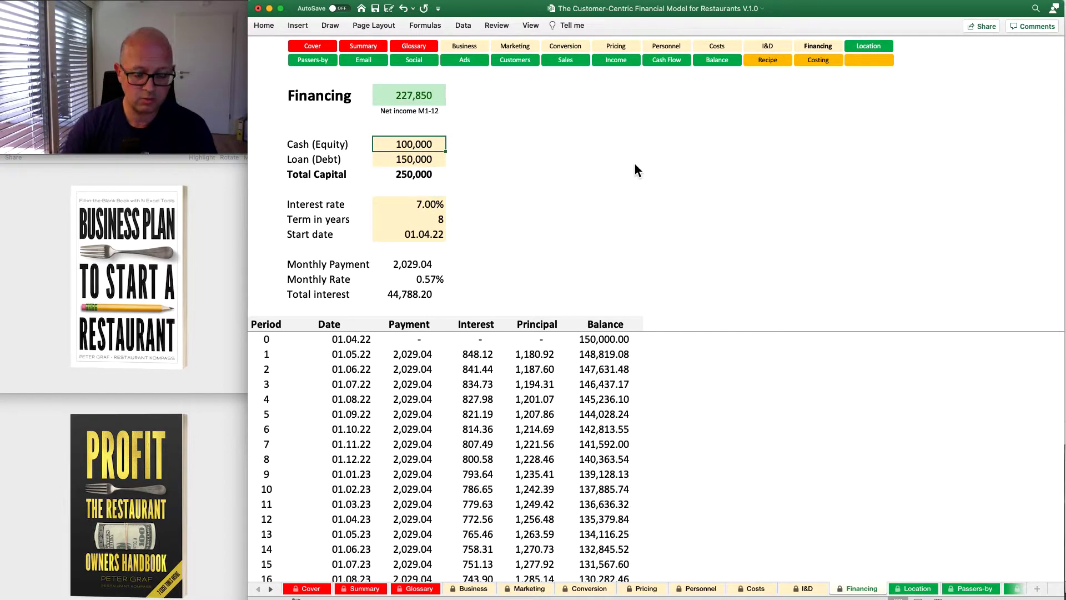
text(50,)
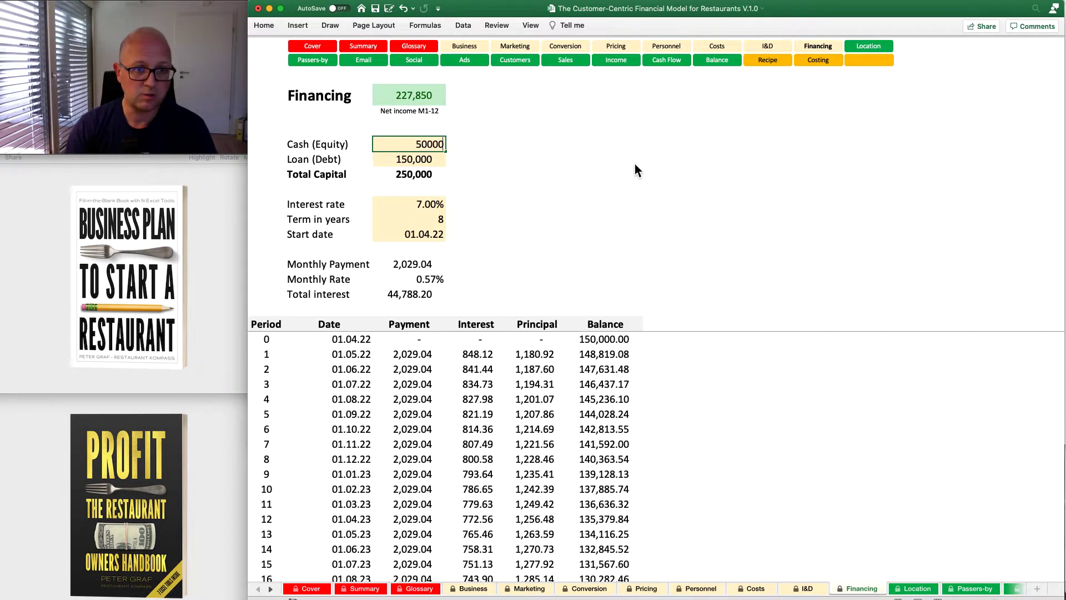
text(000)
key(Return)
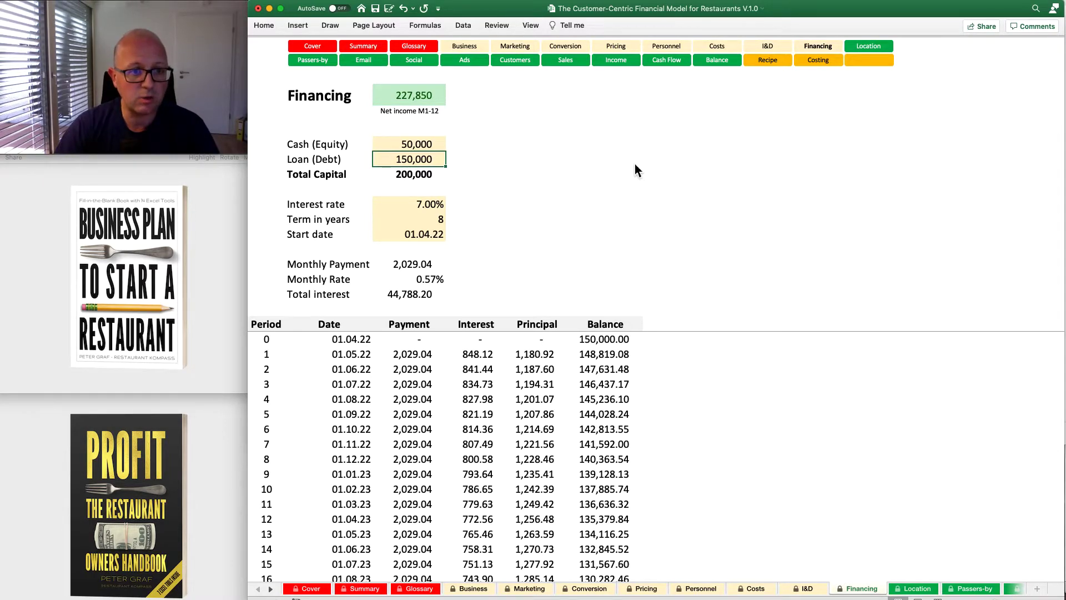
Set the loan's interest rate to 8% and its term to 7 years, and look over the repayment schedule
click(433, 206)
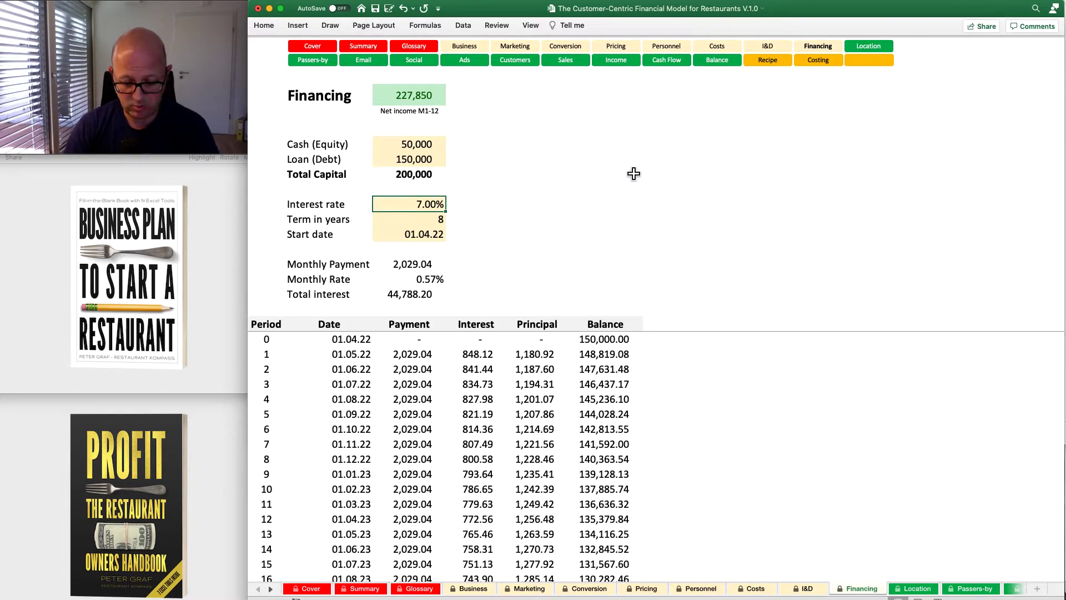
text(8)
key(Return)
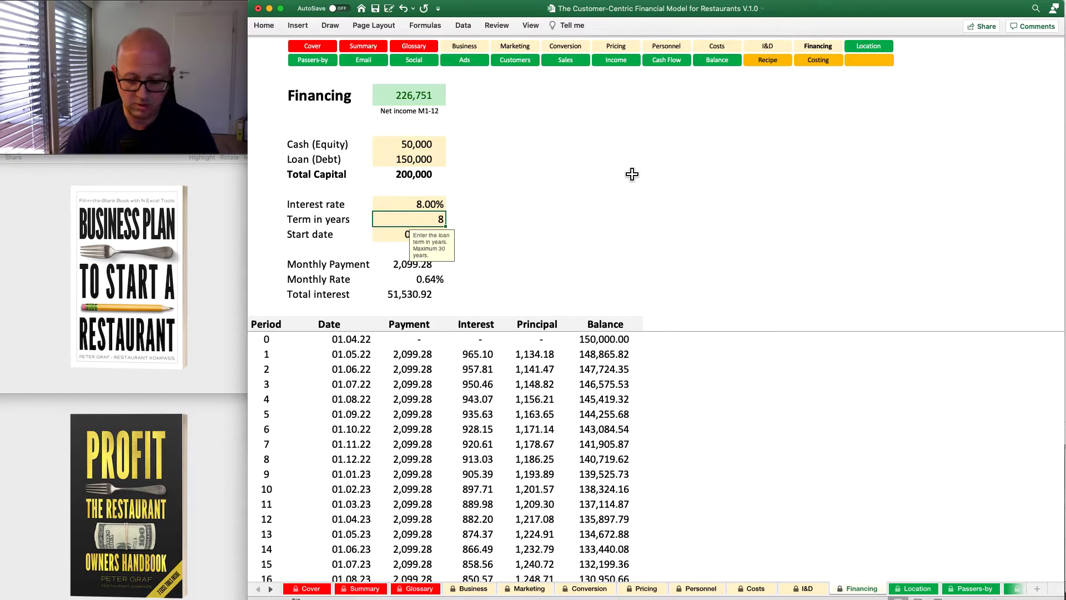
text(7)
key(Return)
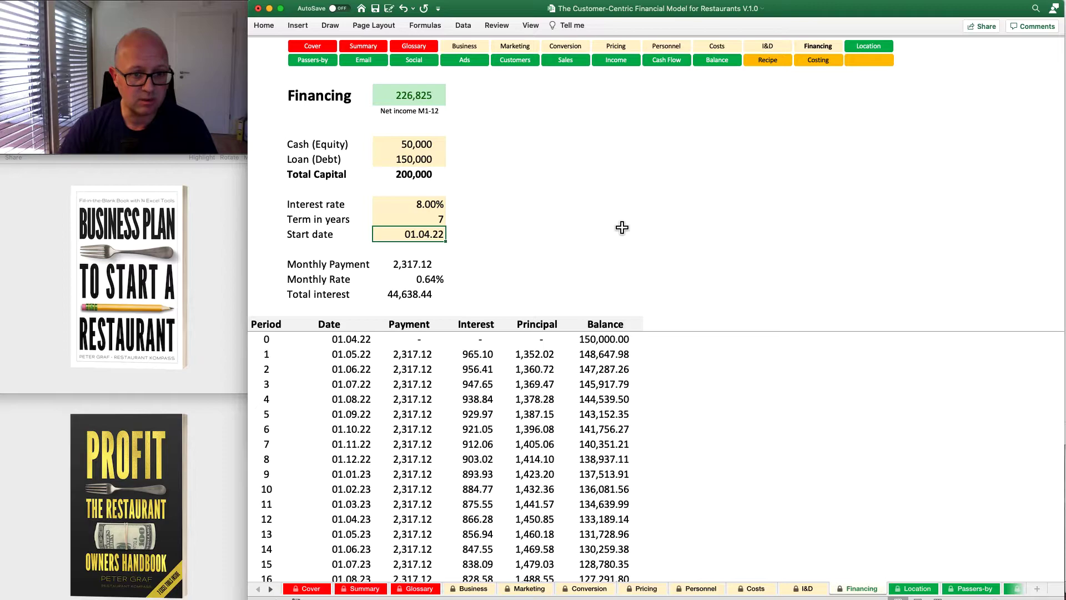
scroll(636, 384, down, 3)
scroll(610, 394, up, 3)
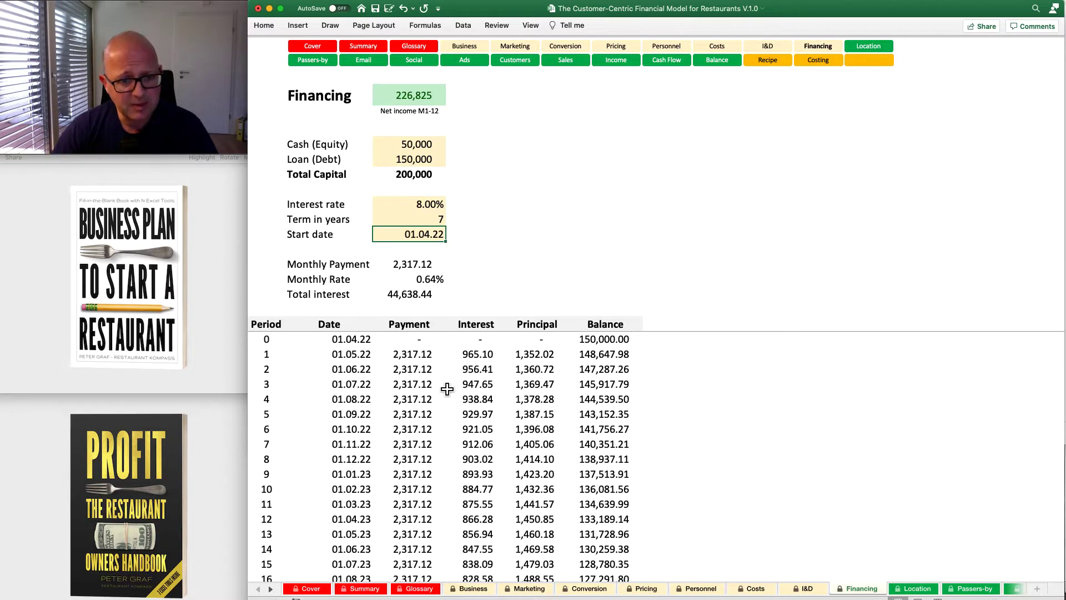
Look through the assumption sheets in order: Business, Marketing, Conversion, Pricing, Personnel, Costs and I&D
click(464, 46)
click(515, 46)
click(565, 46)
click(625, 49)
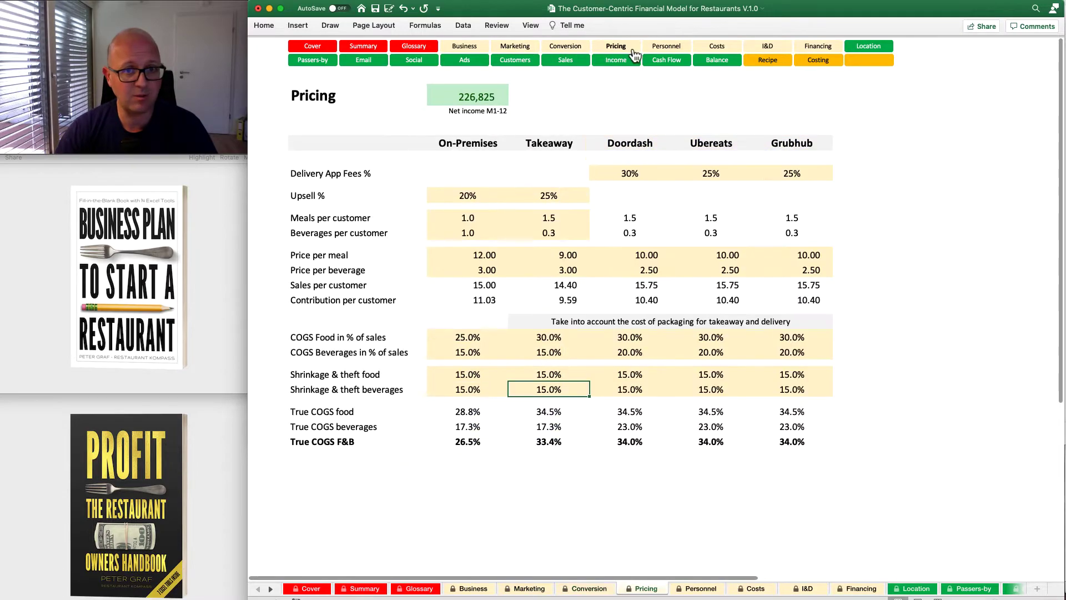
click(666, 47)
click(717, 47)
click(767, 50)
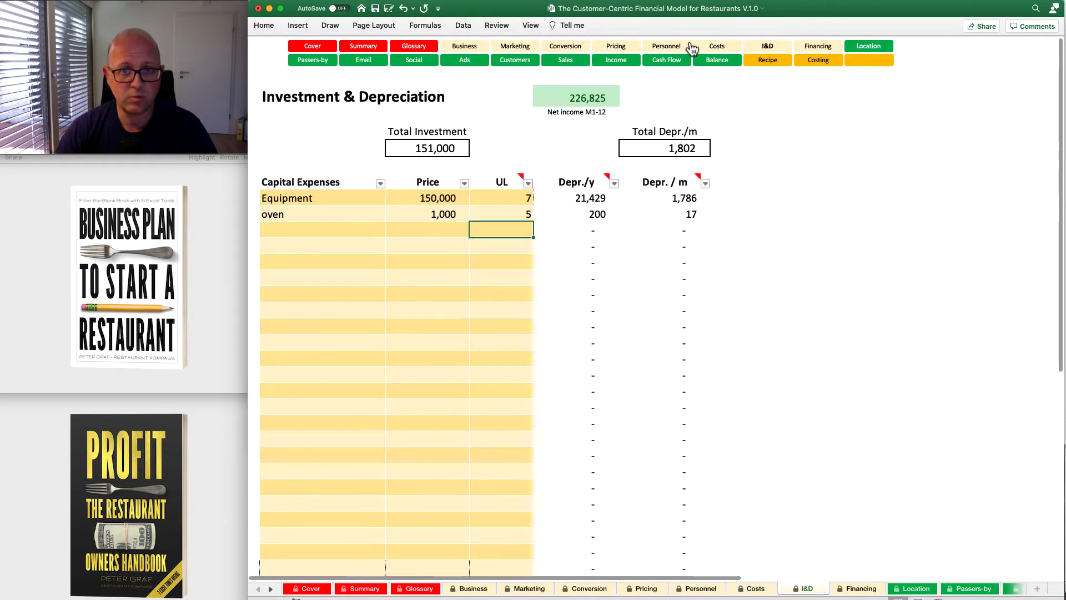
Review the assumption sheets from Business through Costs again, ending on the Business sheet's inputs and charts
click(466, 49)
click(525, 51)
click(564, 50)
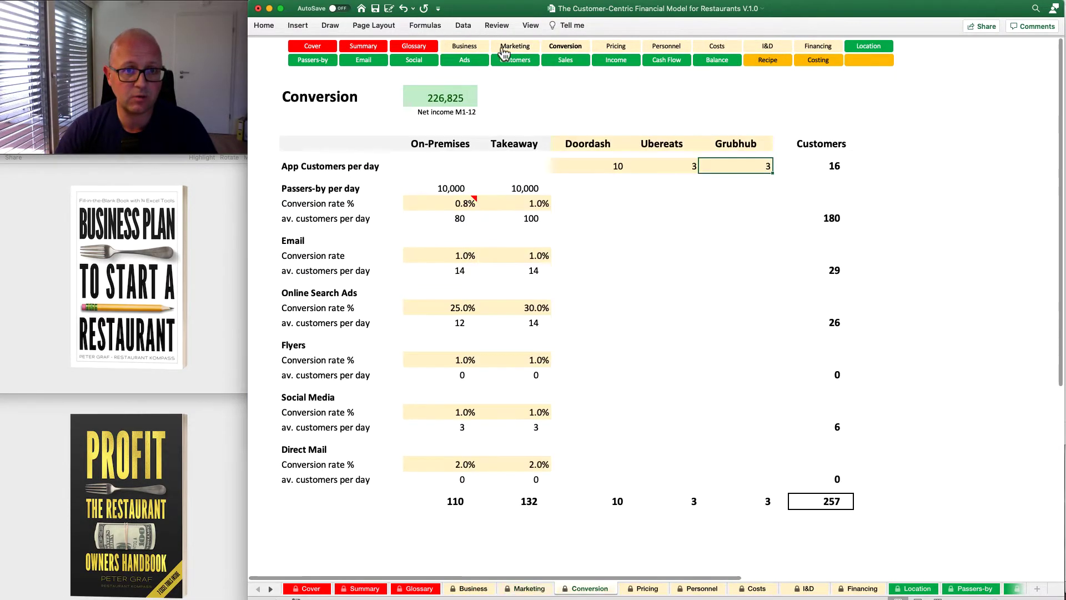
click(465, 48)
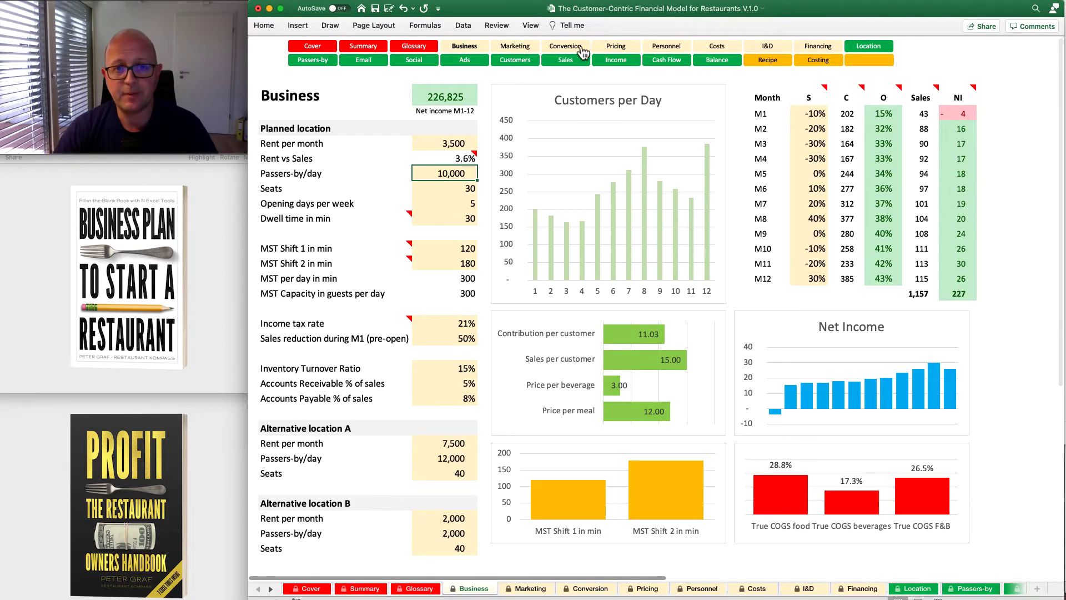
click(568, 51)
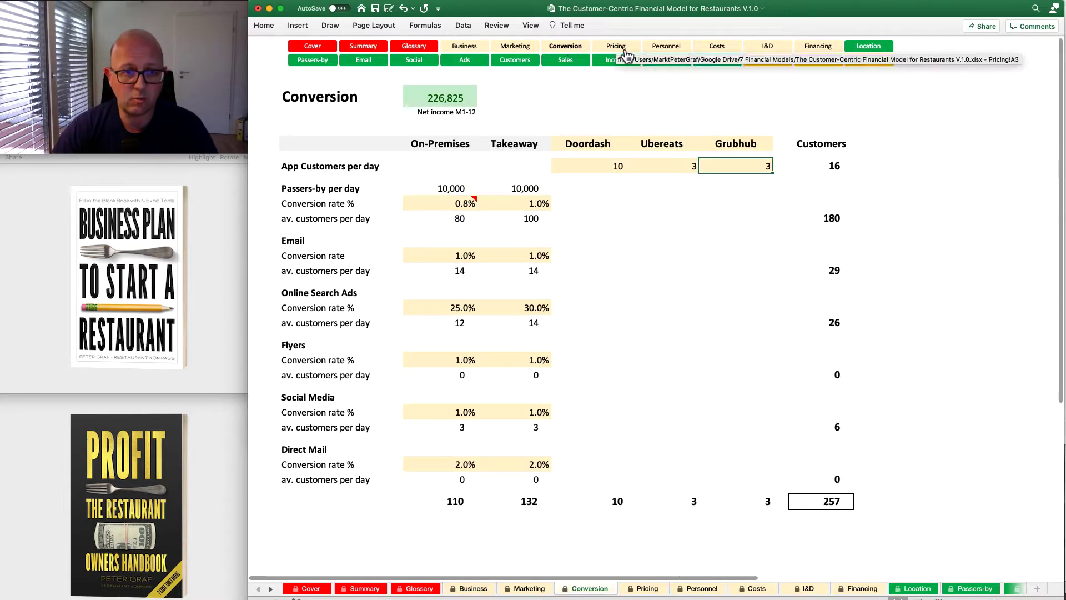
click(633, 49)
click(673, 49)
click(633, 49)
click(680, 49)
click(717, 47)
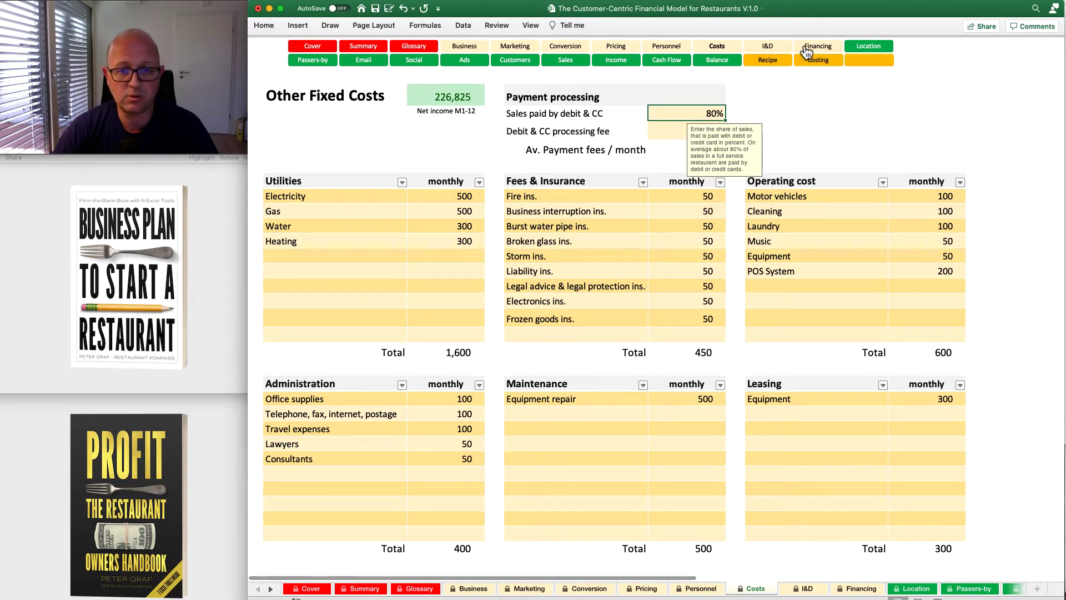
click(473, 47)
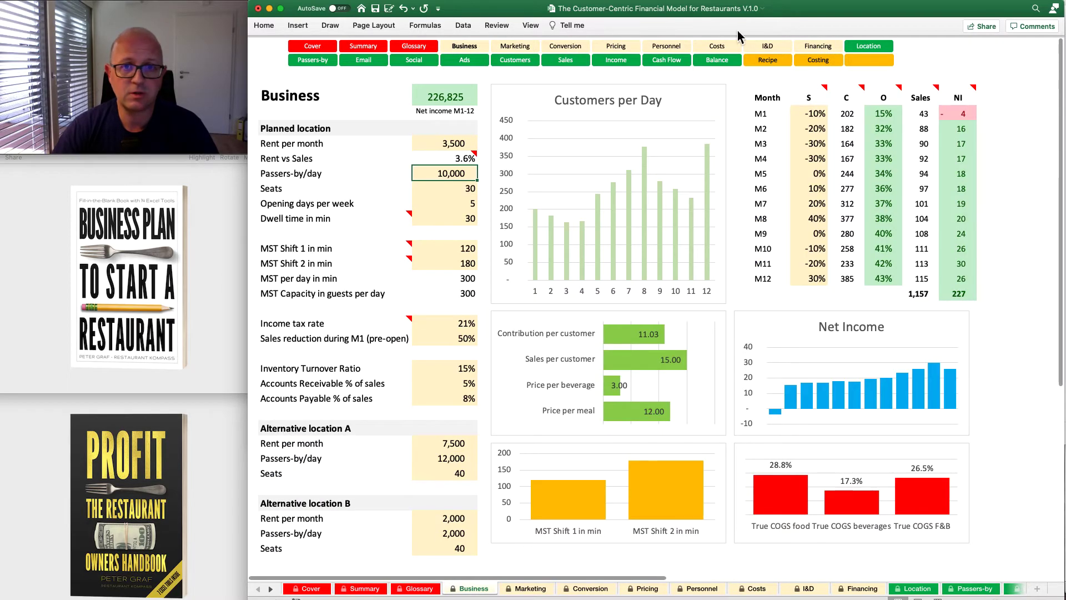
mouse_move(690, 258)
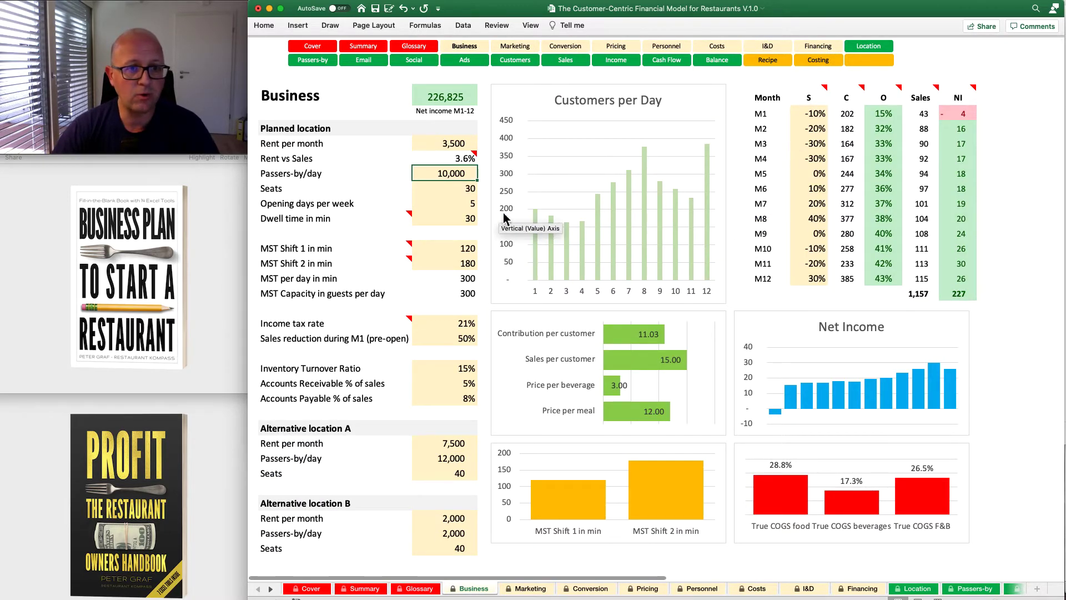
Examine the Location comparison and the Passers-by, Email, Social and Ads results, then the Marketing sheet's assumptions
click(868, 48)
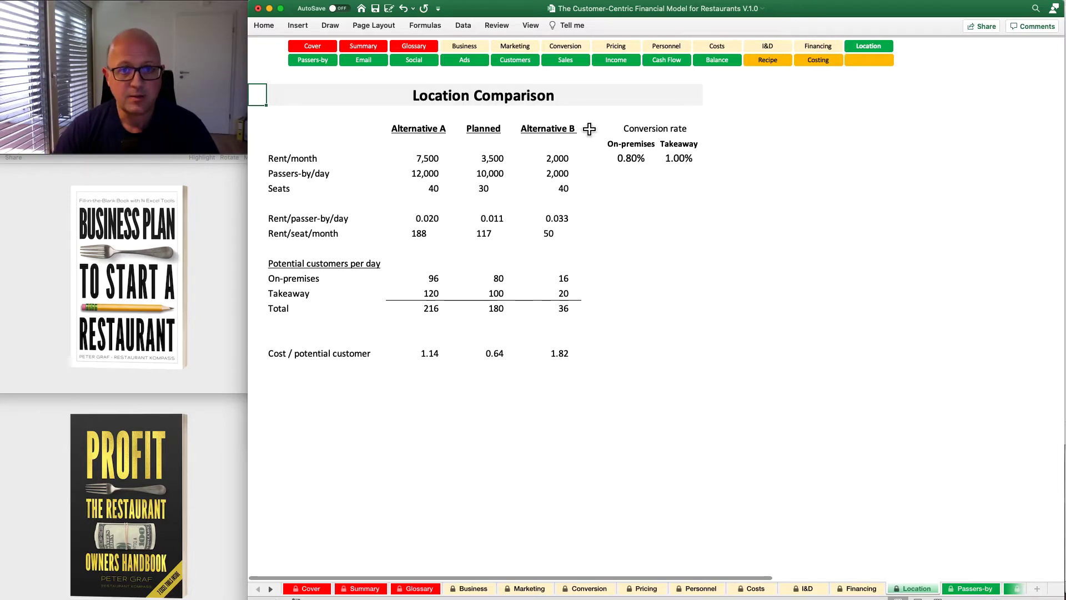
click(322, 60)
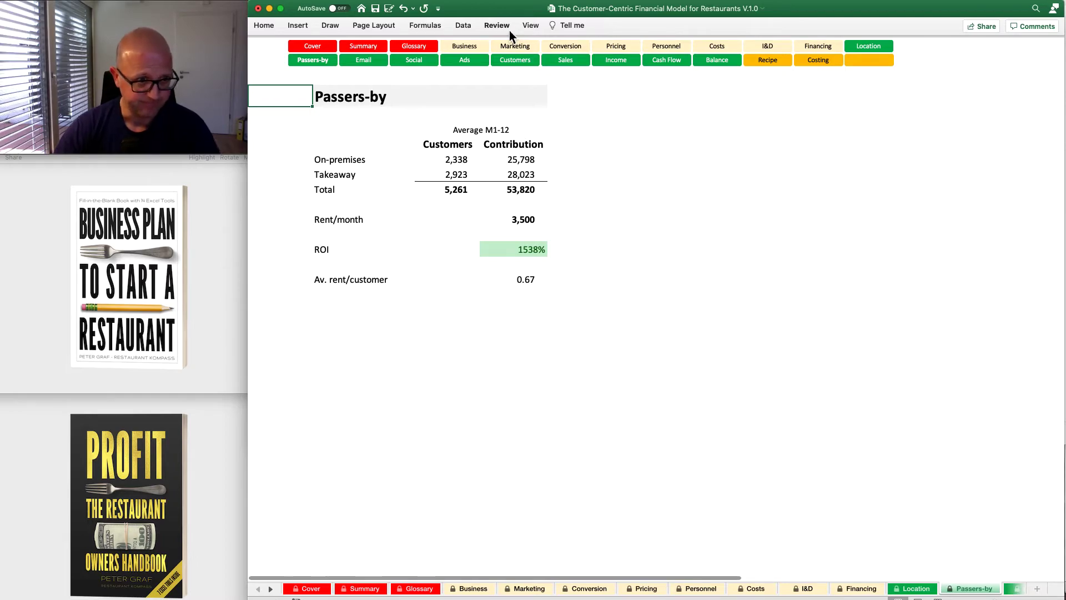
click(371, 63)
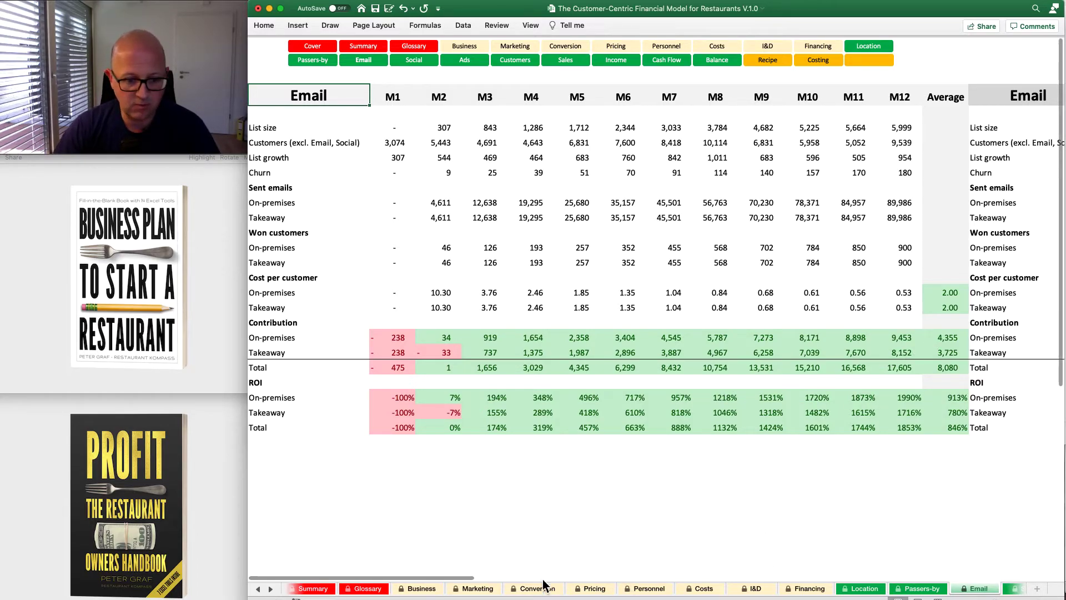
click(421, 61)
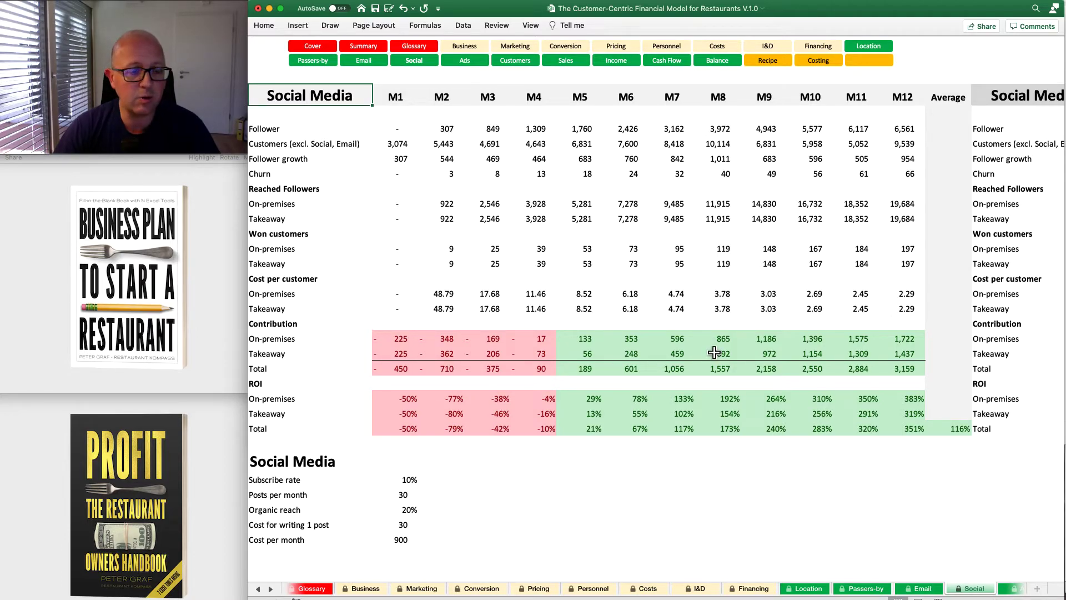
click(479, 63)
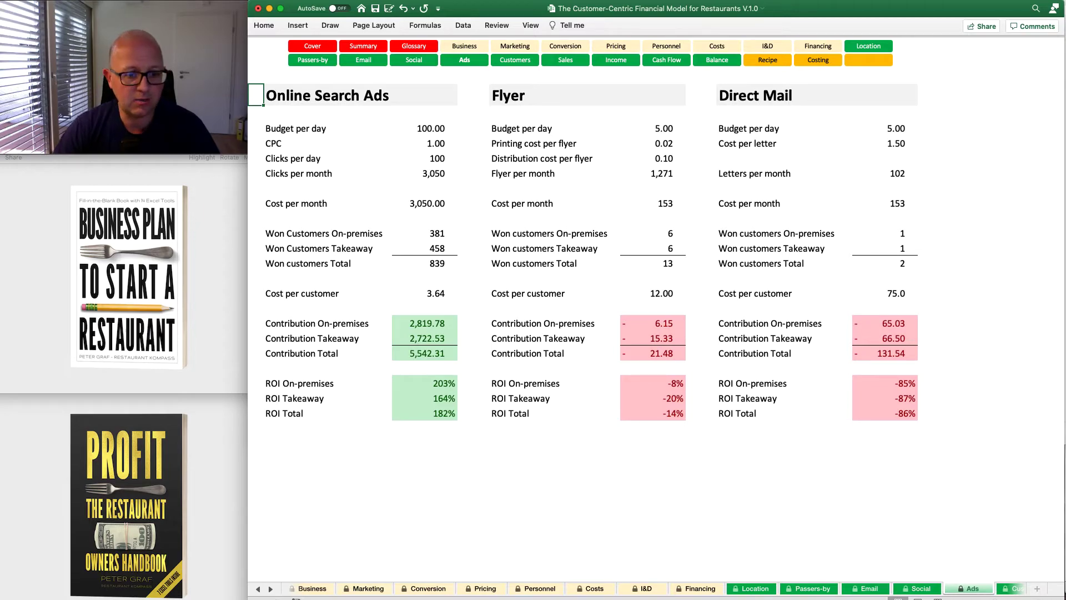
click(514, 45)
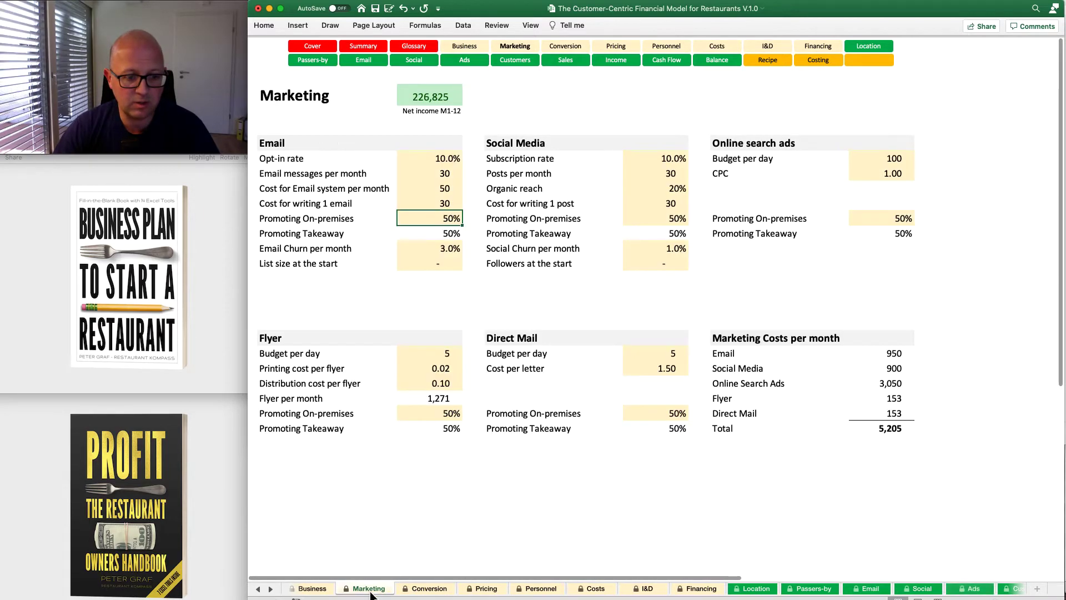
Review the Ads sheet's channel returns and the Customers sheet's on-premises occupancy from M1 to M12
click(982, 591)
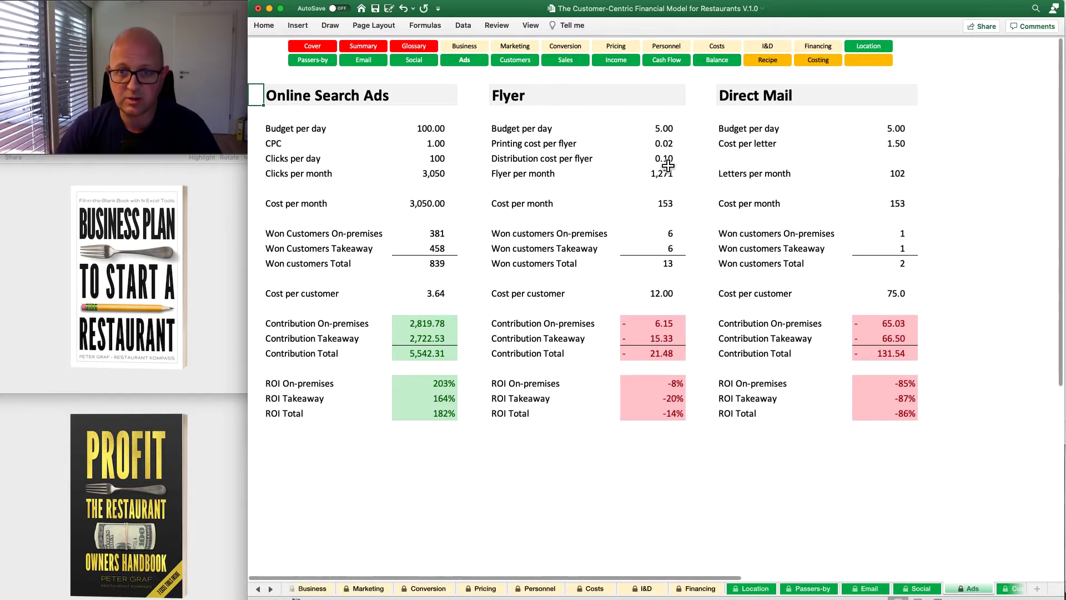
click(515, 59)
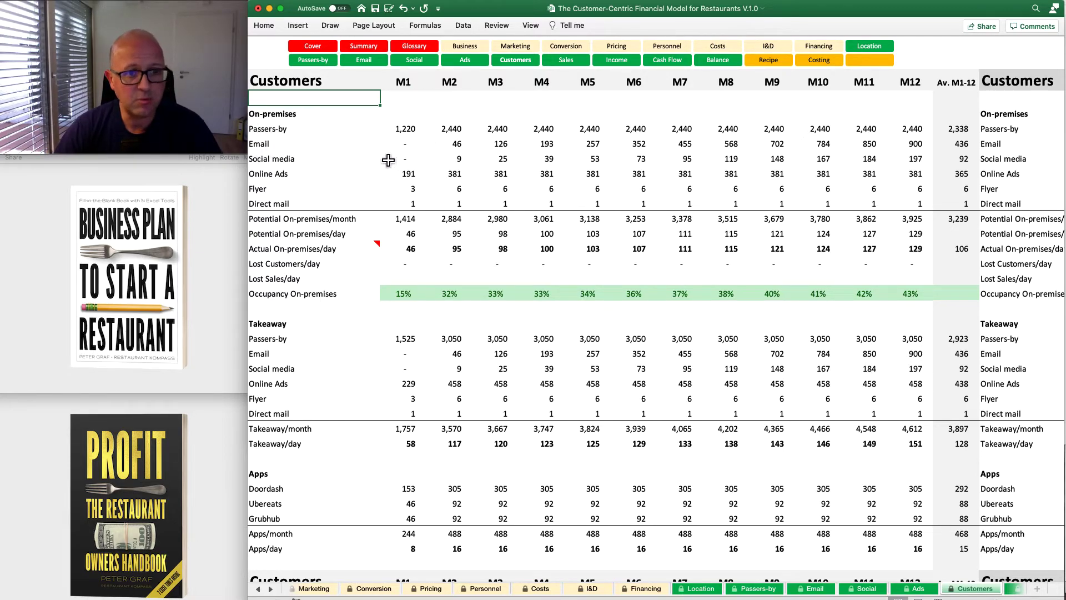
drag(411, 300, 907, 294)
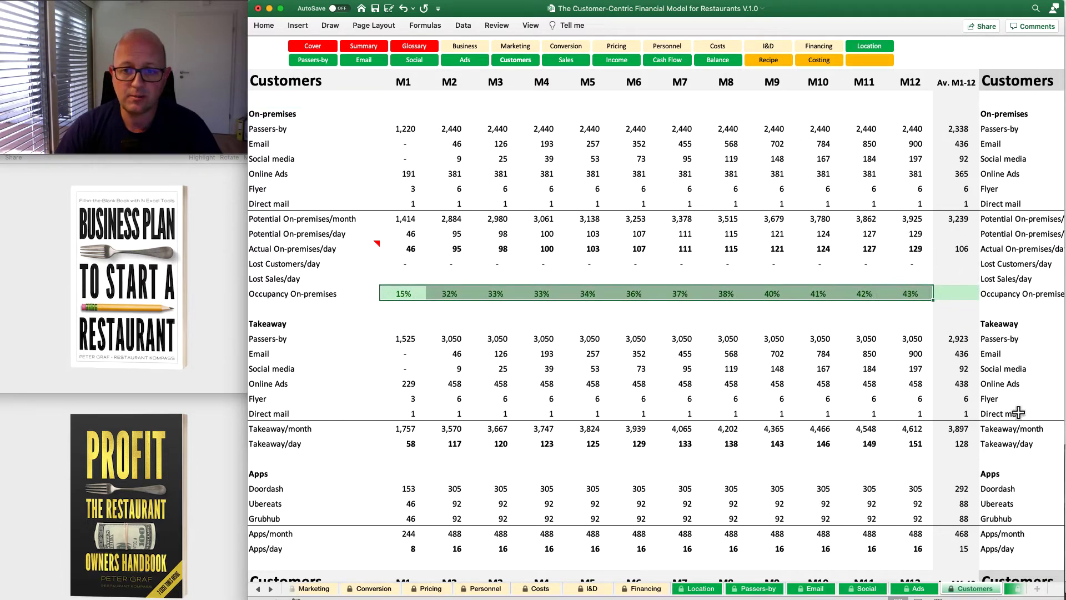
click(464, 309)
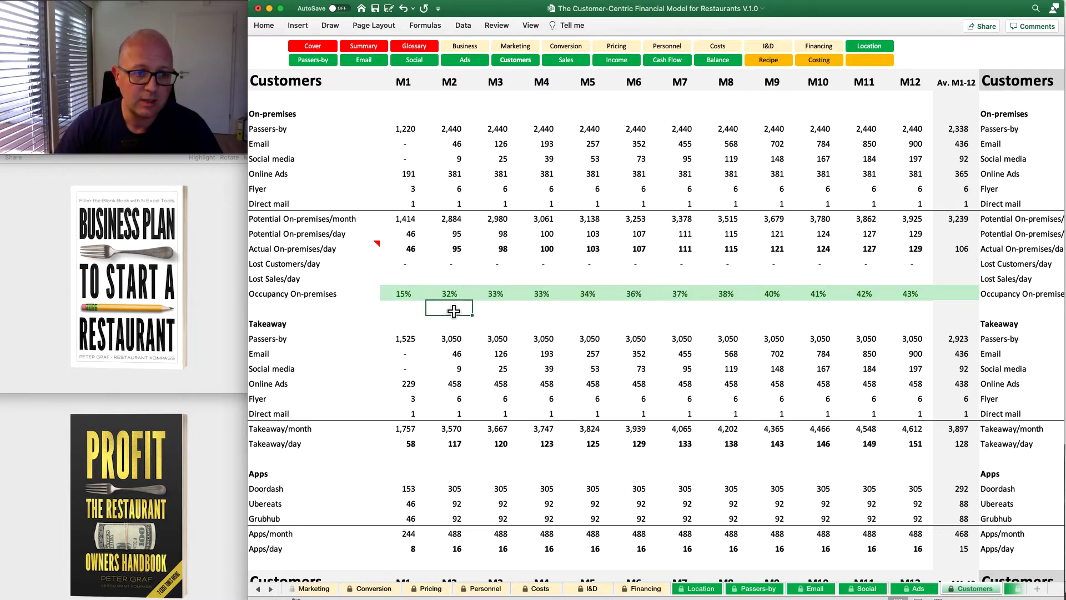
click(410, 297)
click(926, 293)
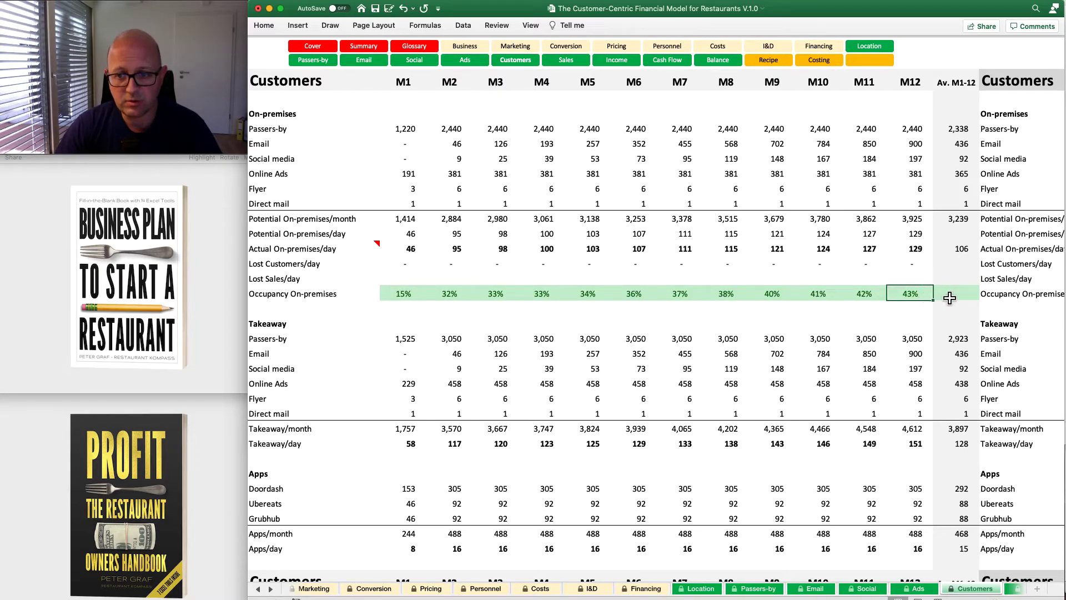
click(409, 300)
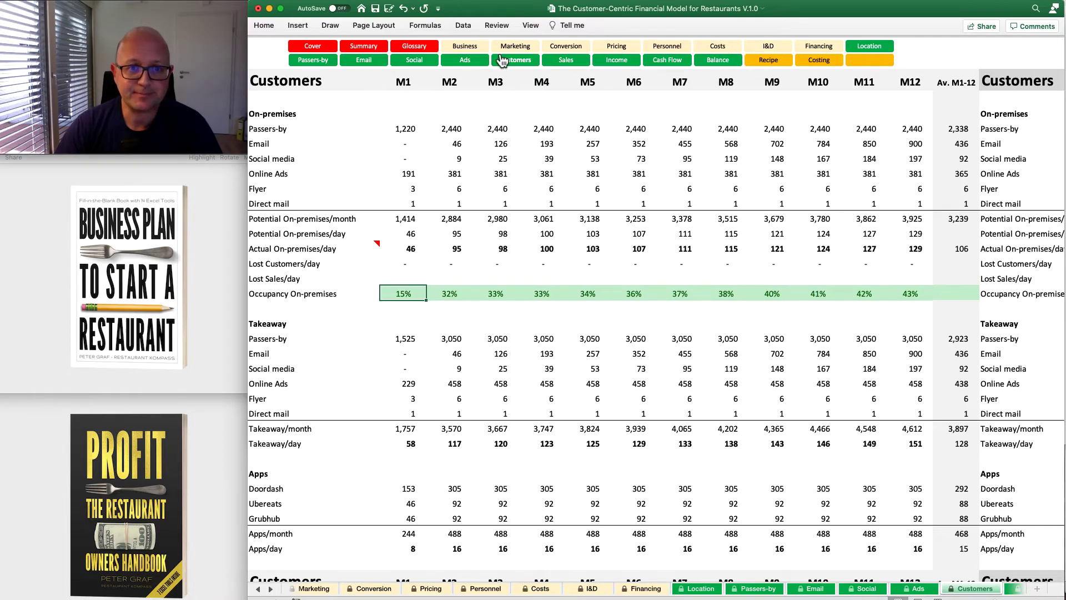
Examine the Sales, Income and Cash Flow sheets, and the Balance sheet down to its balance check row
click(566, 61)
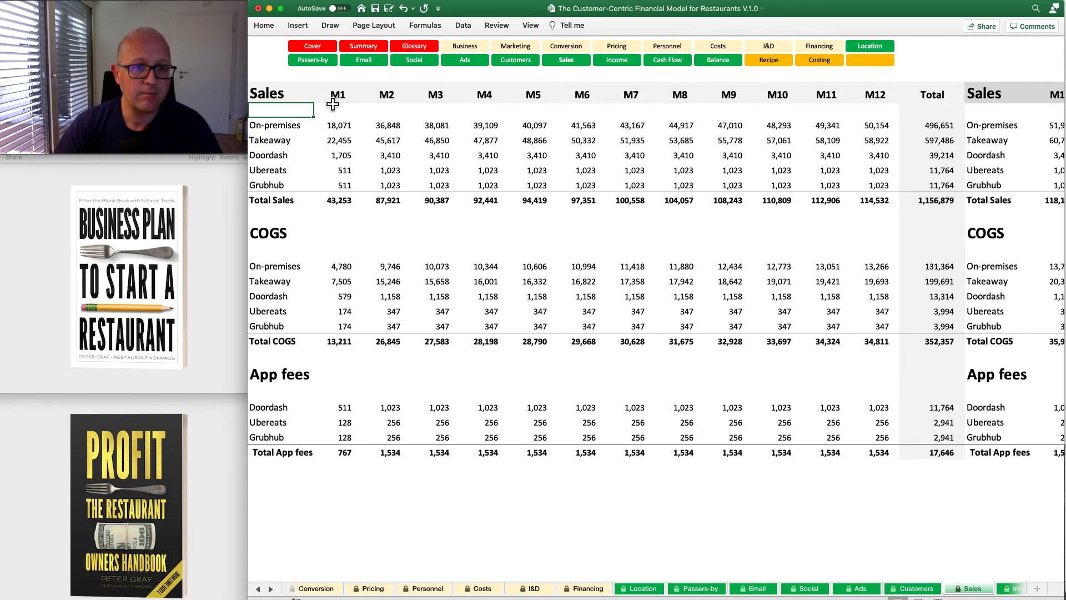
click(518, 61)
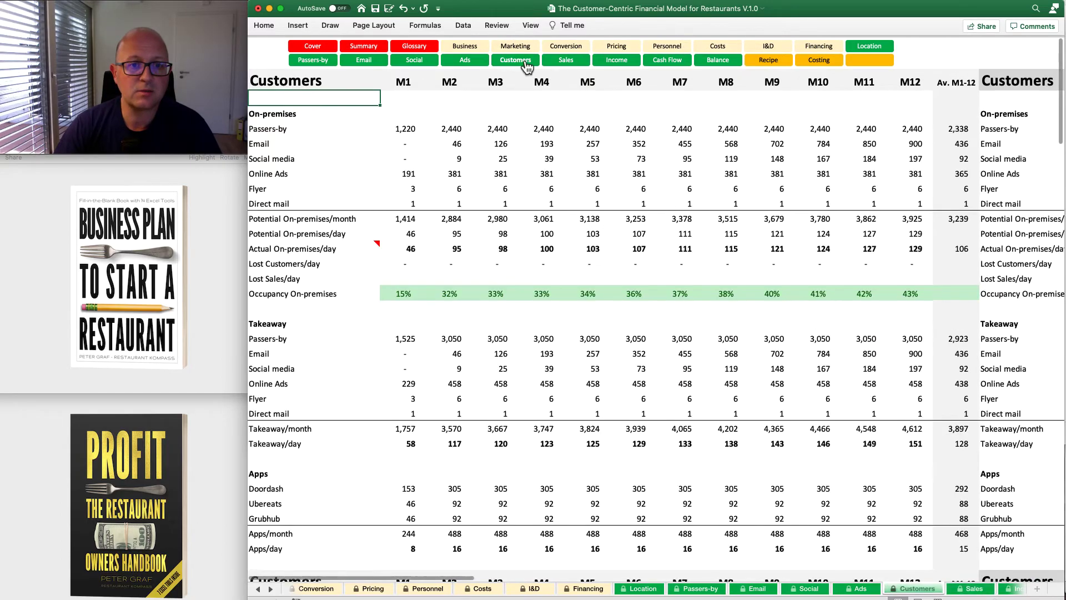
click(577, 63)
click(617, 61)
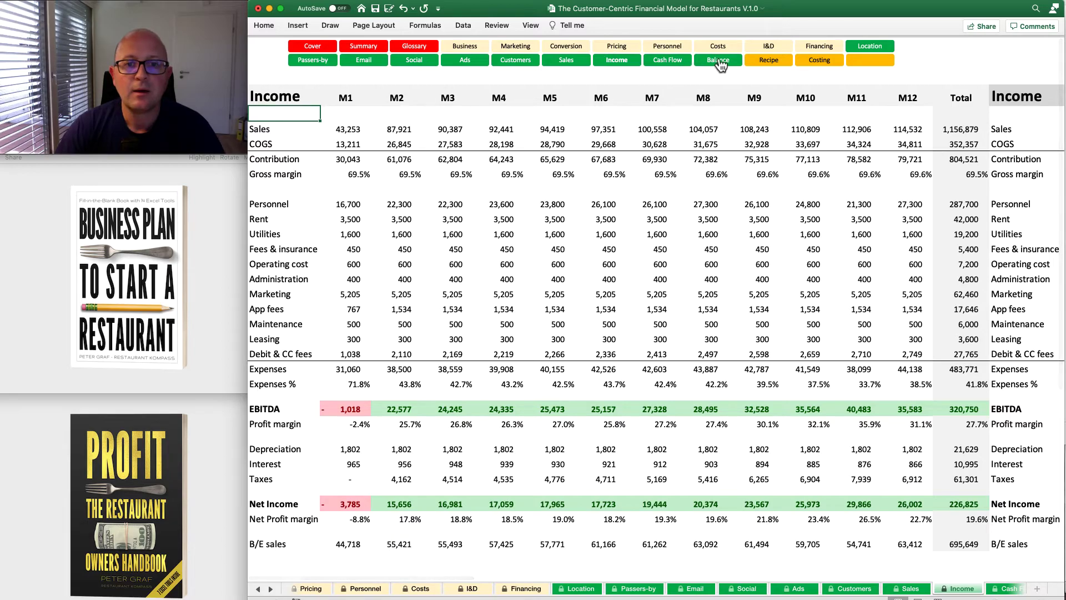
click(670, 61)
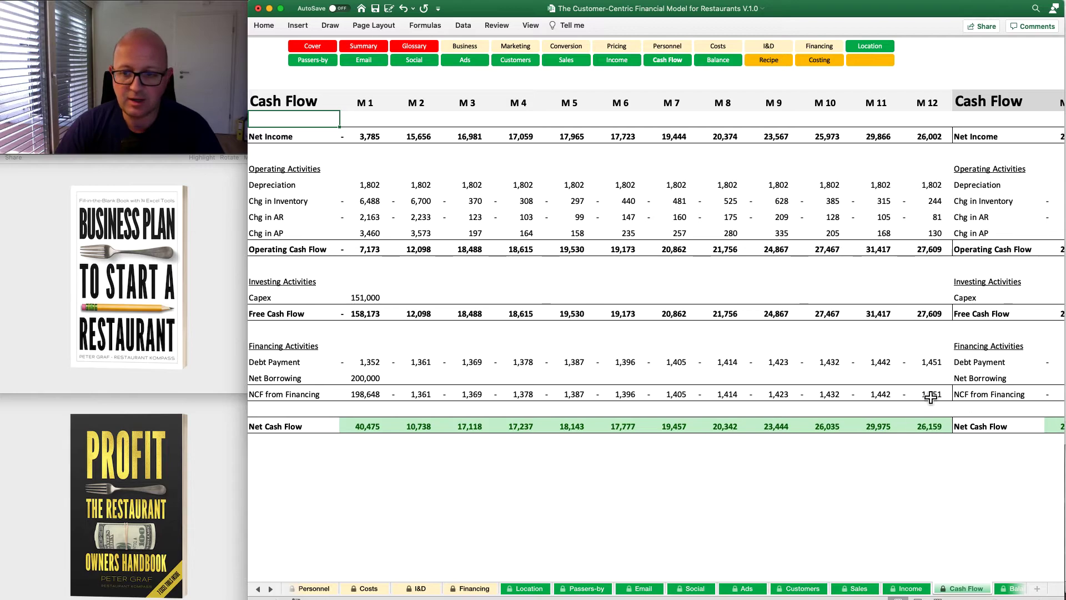
click(722, 65)
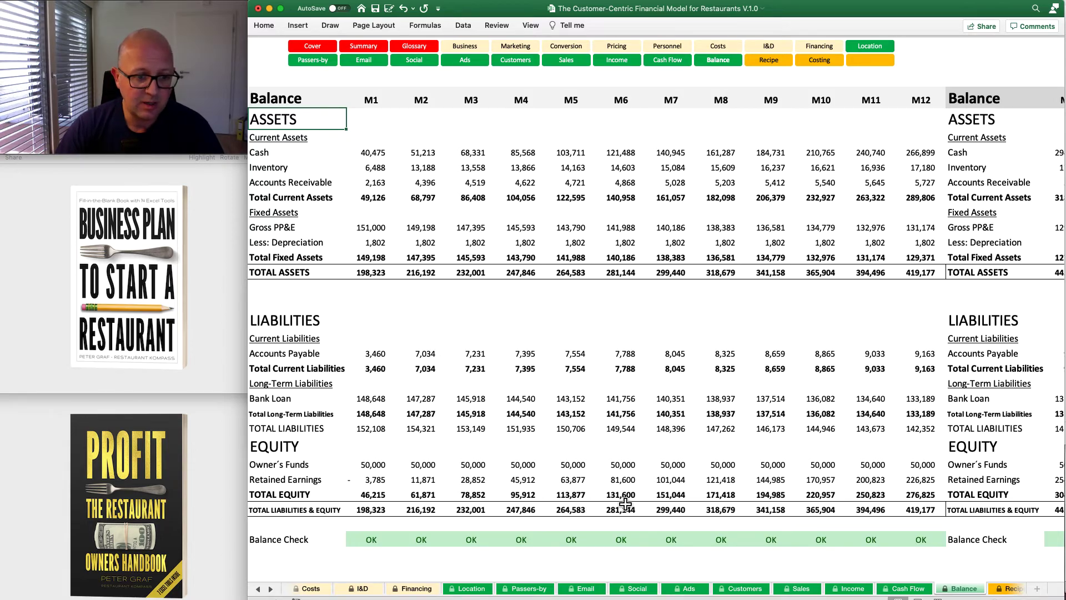
scroll(629, 502, down, 5)
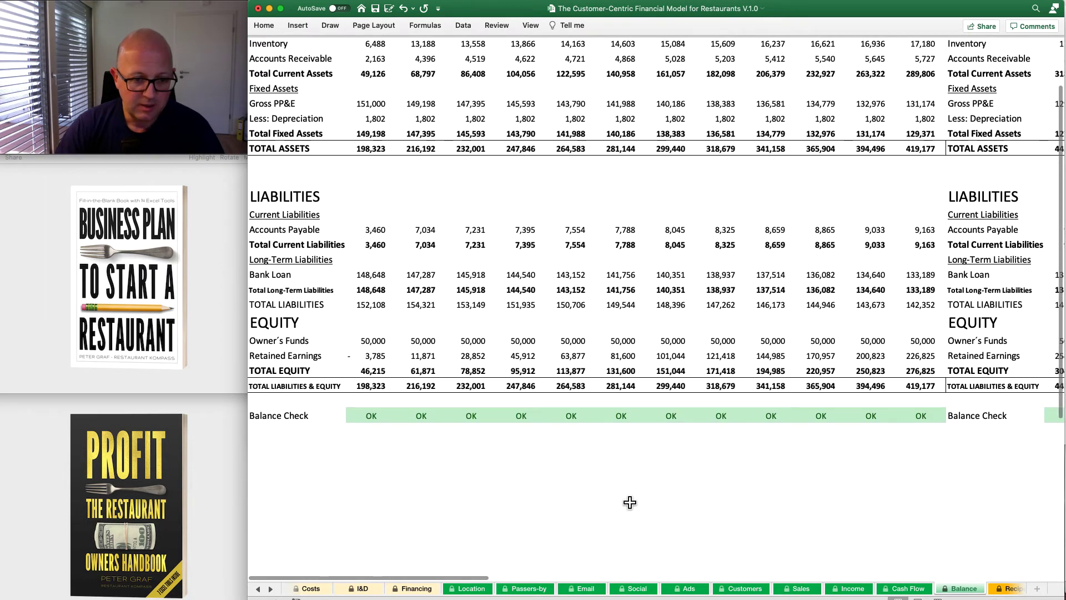
scroll(630, 501, down, 1)
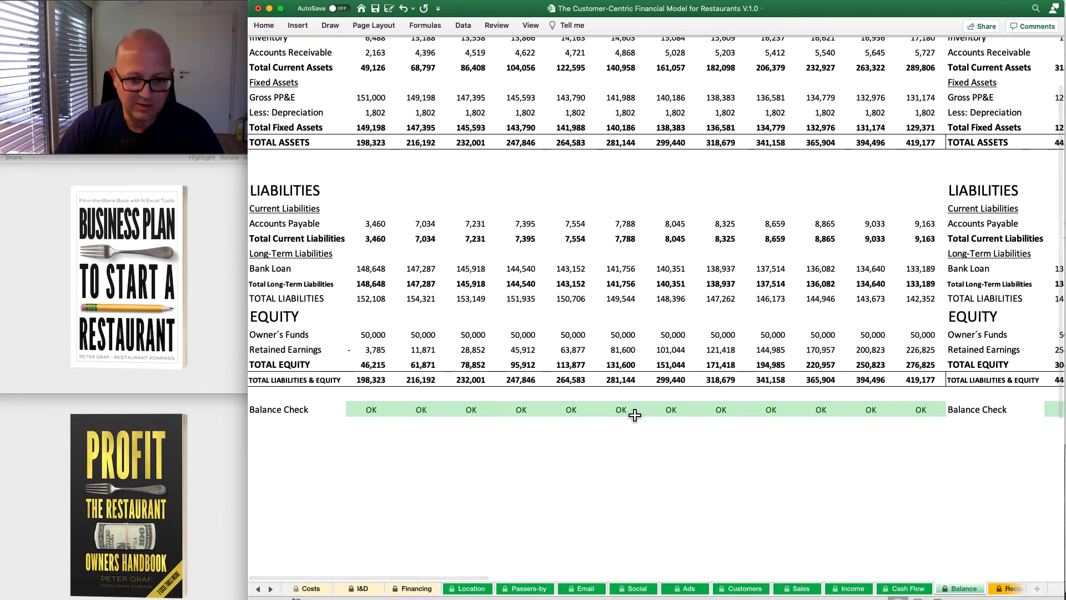
scroll(822, 412, up, 4)
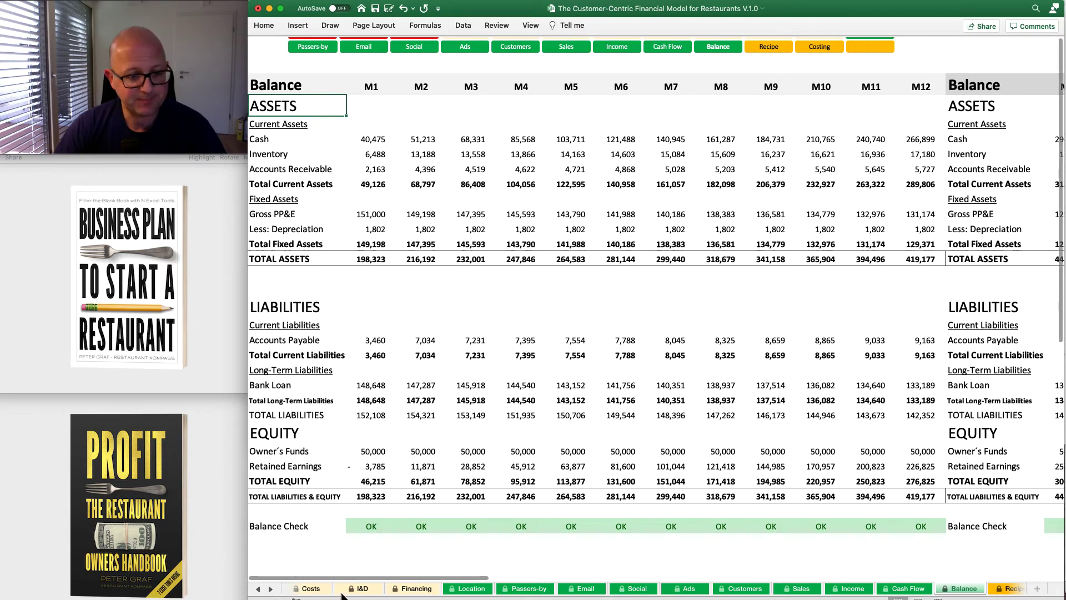
Bring the last sheets of the workbook into reach and look at the Recipe and Costing sheets
click(272, 590)
click(273, 590)
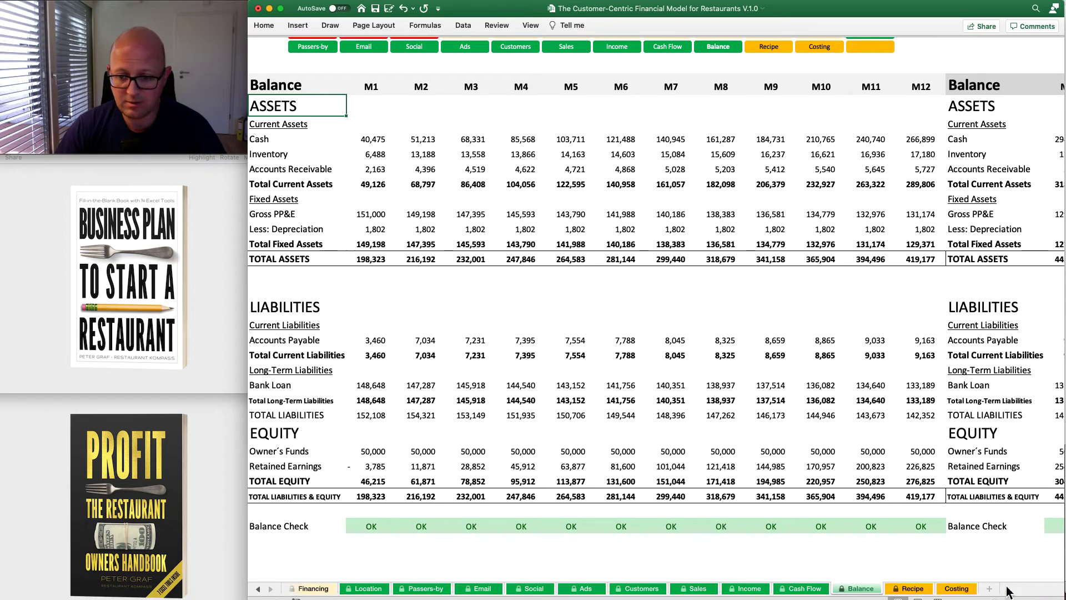
click(915, 588)
click(967, 590)
click(925, 590)
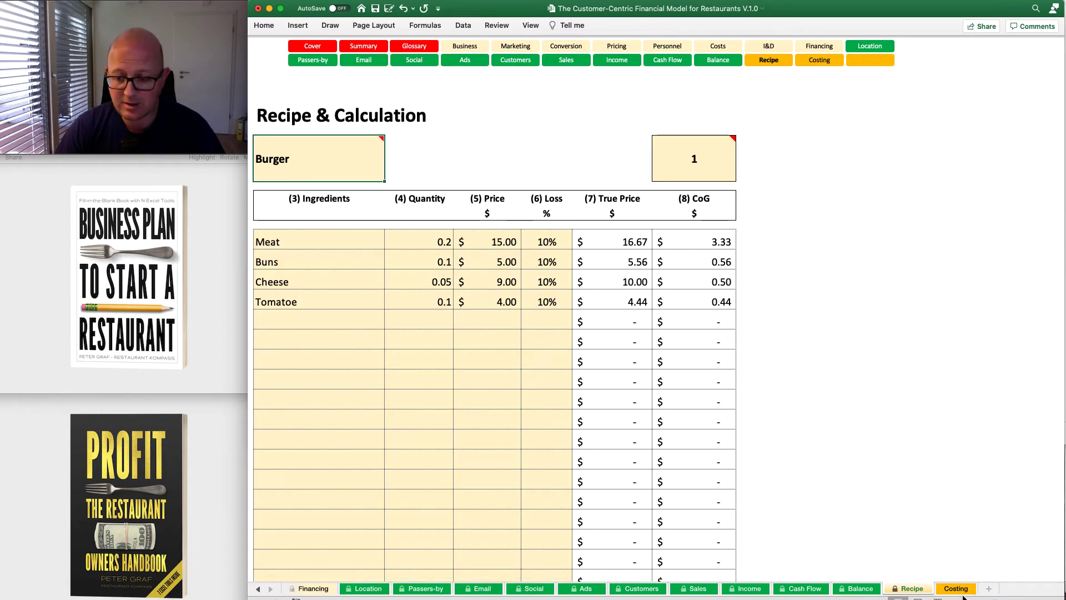
click(967, 590)
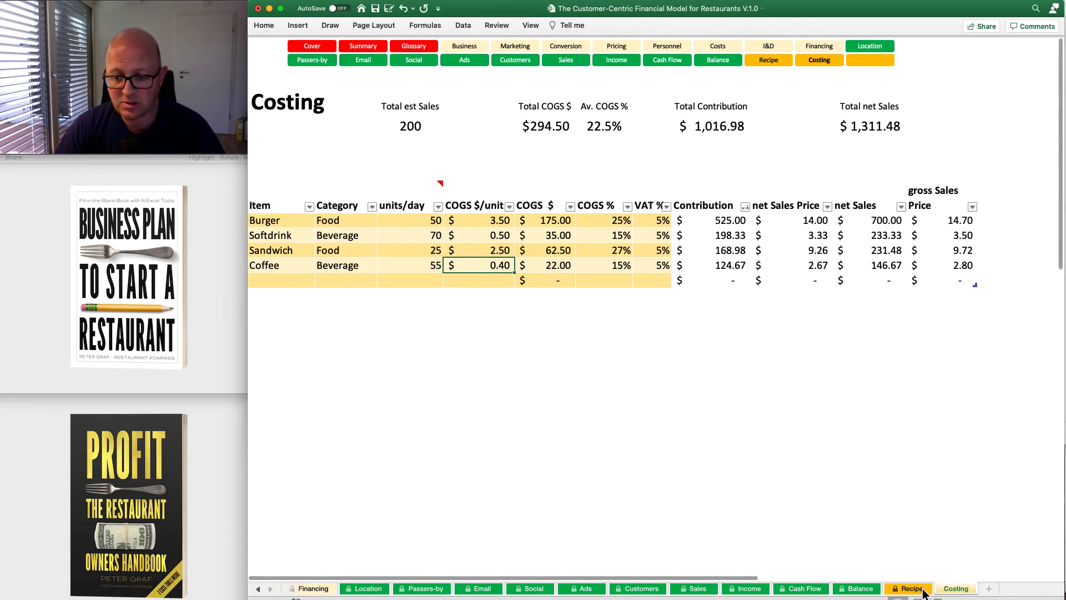
Review the Burger calculation on the Recipe sheet, from its ingredients down to the menu price and contribution margin
click(913, 589)
scroll(555, 405, down, 4)
scroll(555, 405, up, 4)
scroll(555, 405, down, 5)
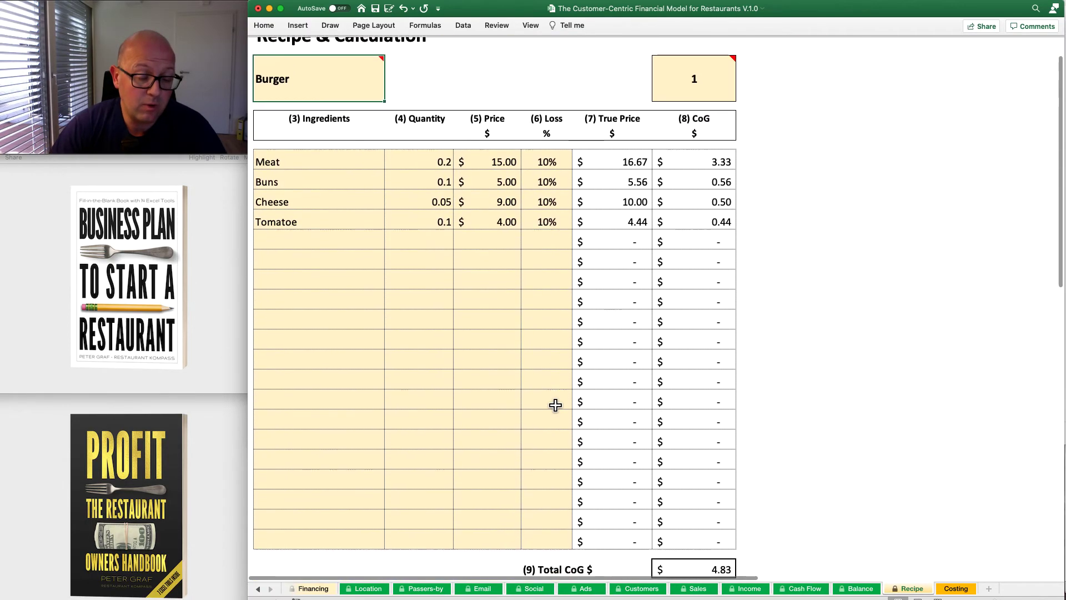
scroll(555, 404, down, 3)
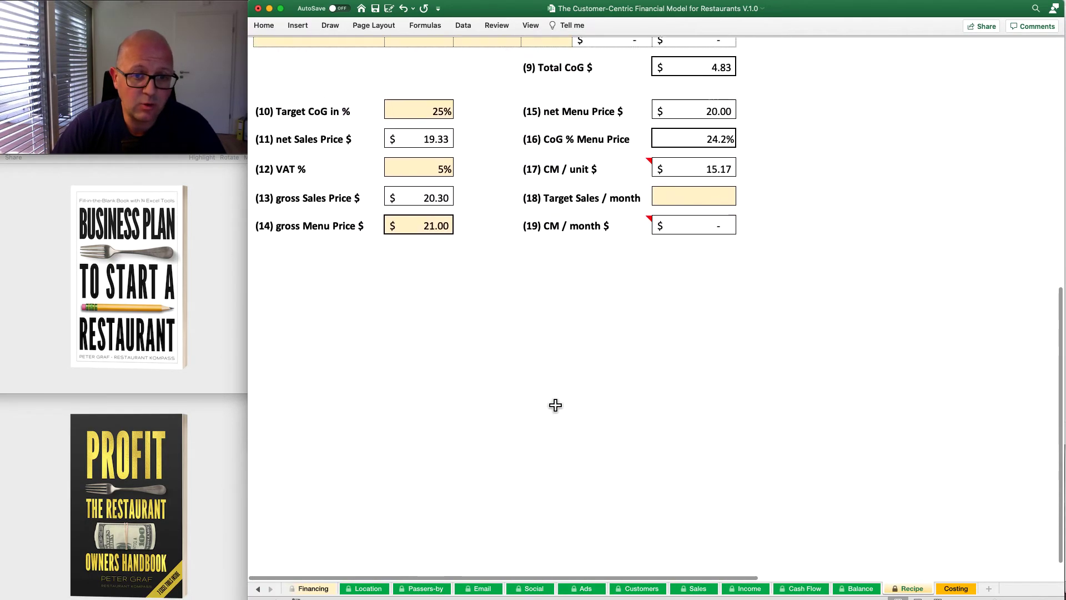
scroll(555, 405, up, 8)
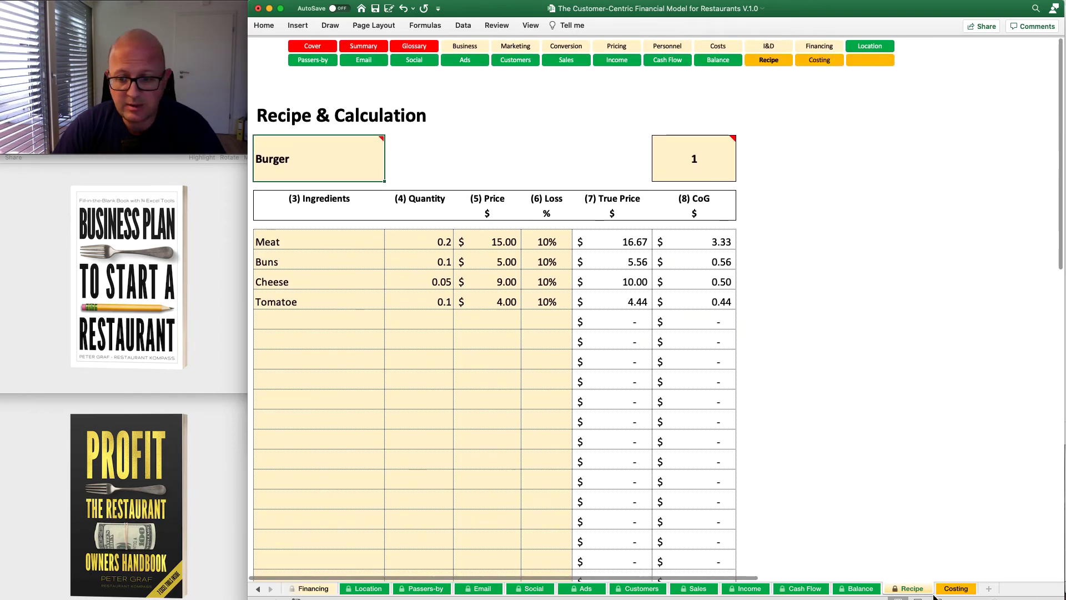
Compare the items on the Costing sheet with the Pricing sheet's assumptions, ending back on Costing
click(956, 589)
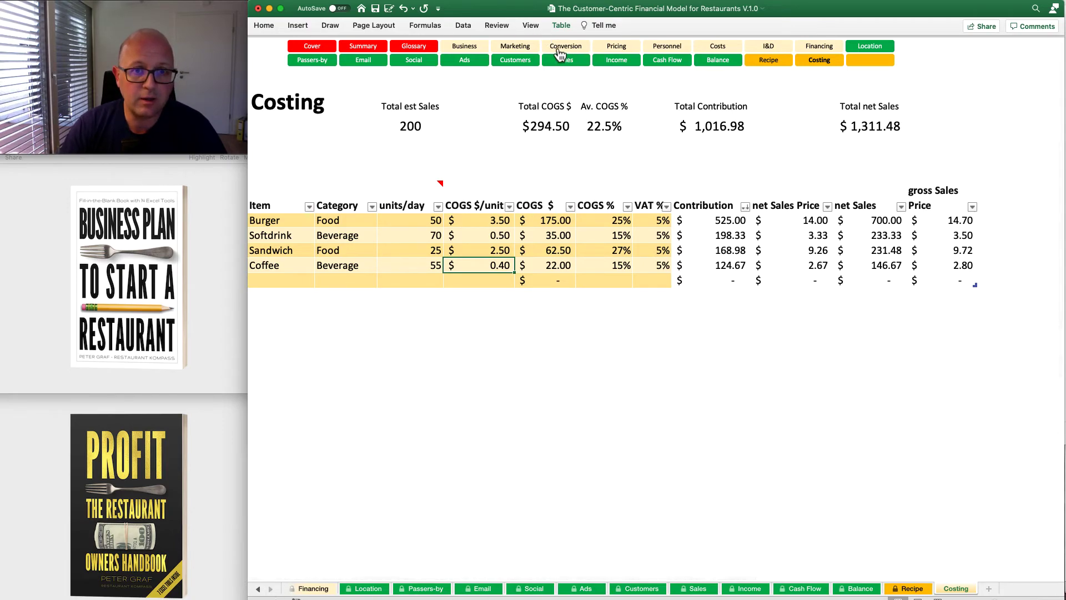
click(616, 48)
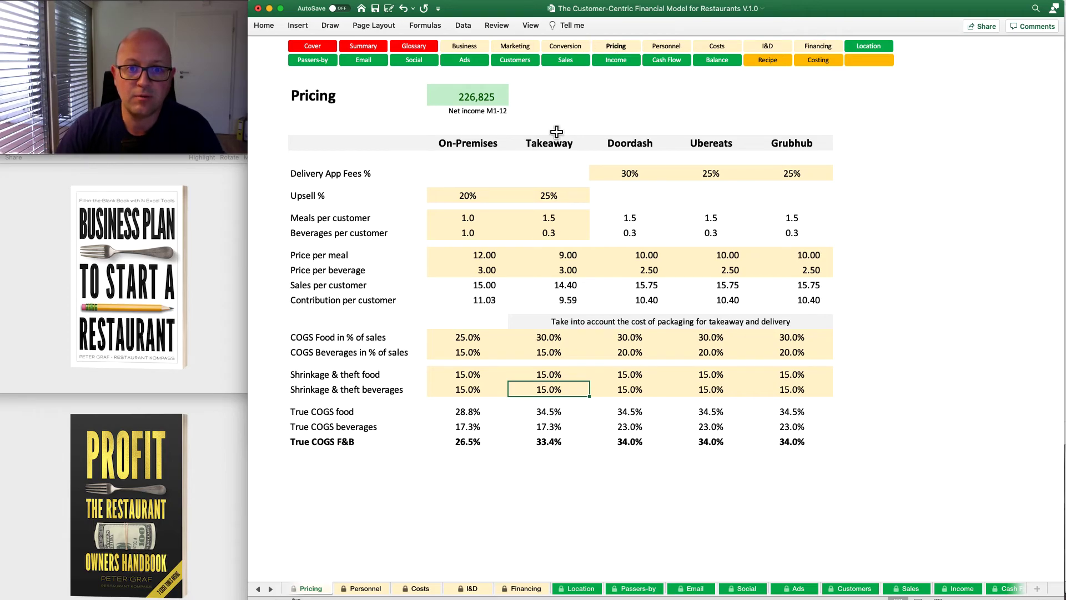
click(819, 61)
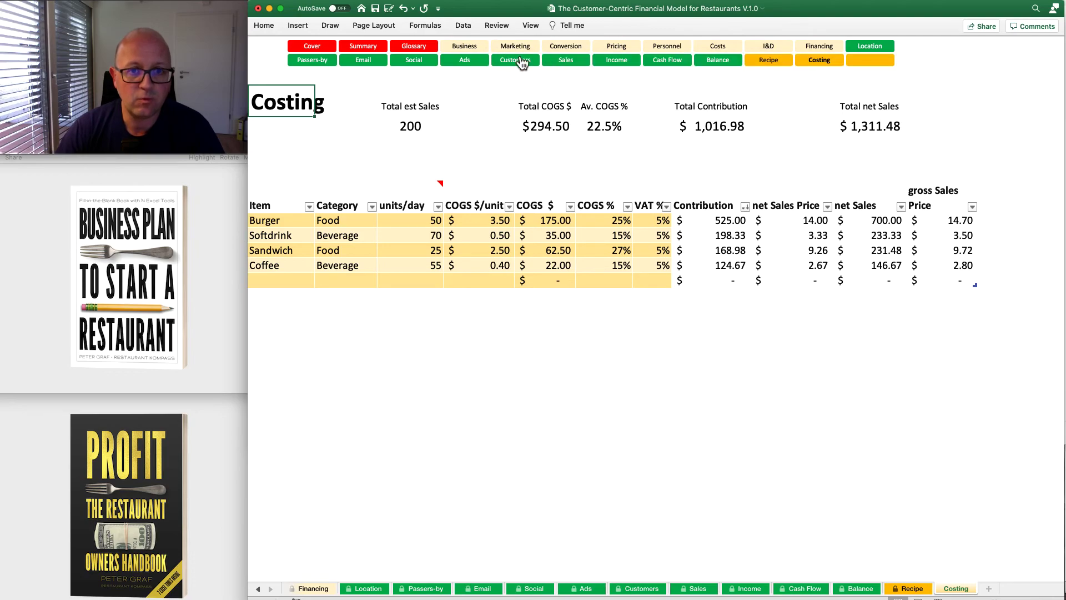
Revisit the Recipe sheet, return to the workbook's Cover sheet and look through it from top to bottom
click(916, 591)
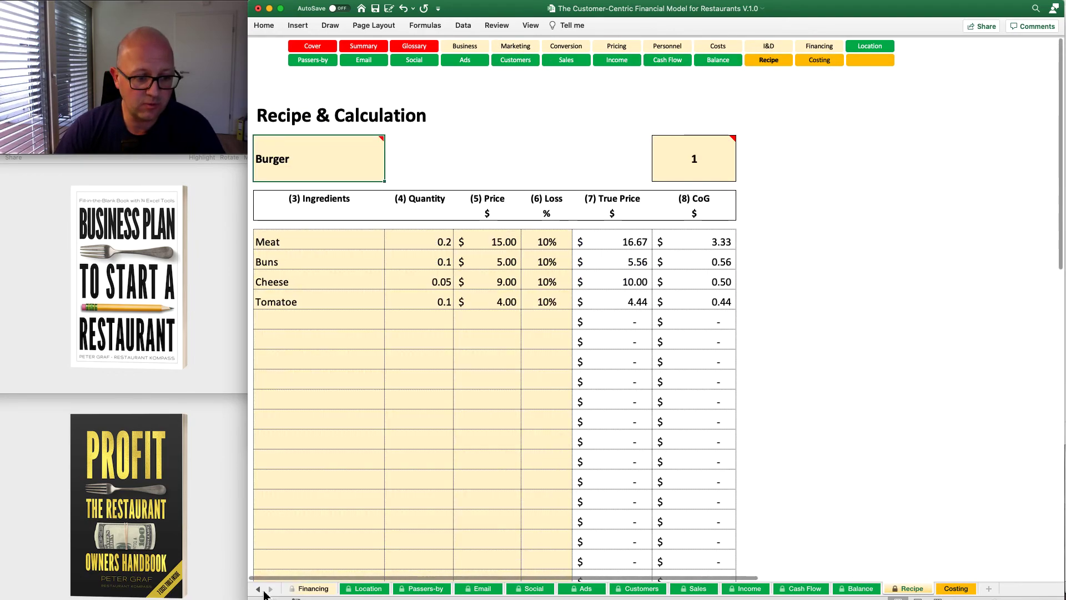
click(260, 590)
click(260, 590)
click(259, 589)
click(259, 590)
click(259, 590)
click(309, 588)
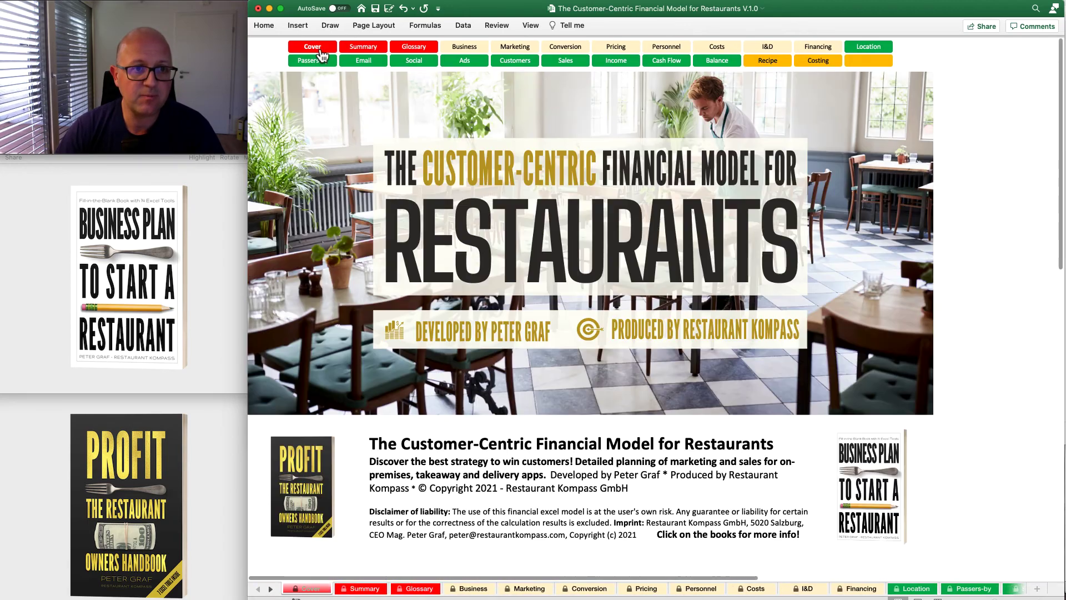
scroll(549, 289, down, 10)
scroll(548, 288, up, 10)
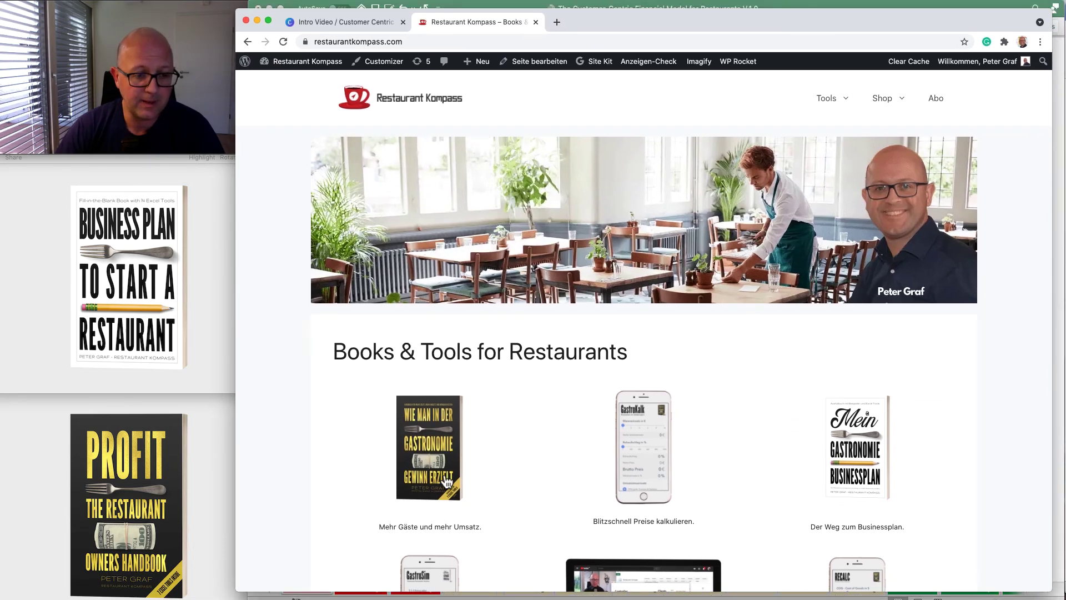
Switch to the browser and look through the restaurantkompass.com homepage, from its books and tools to its articles and footer
scroll(745, 467, down, 5)
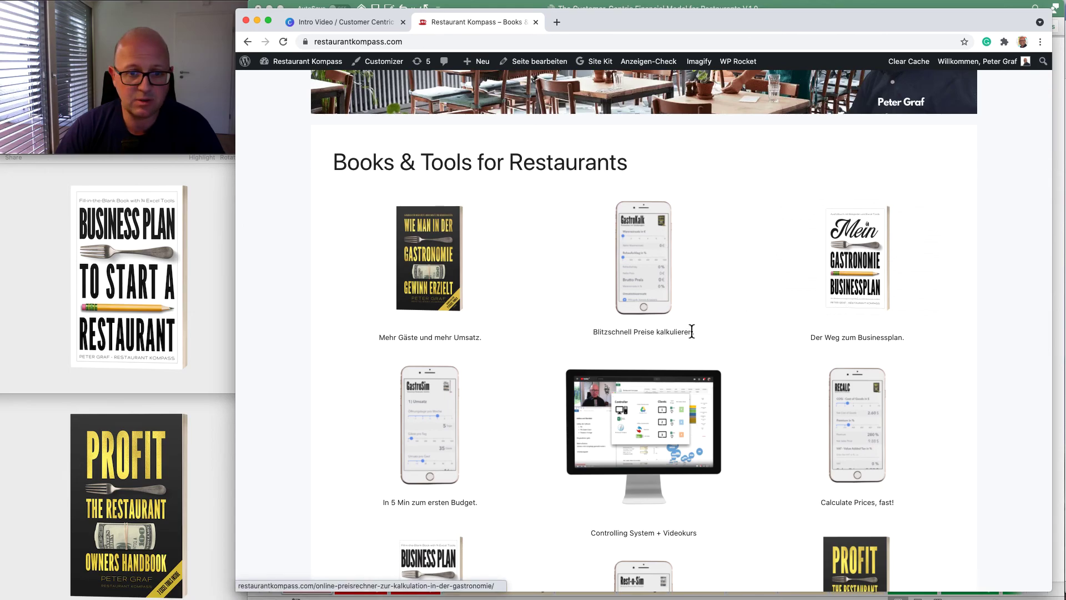
scroll(692, 331, down, 10)
scroll(691, 332, down, 12)
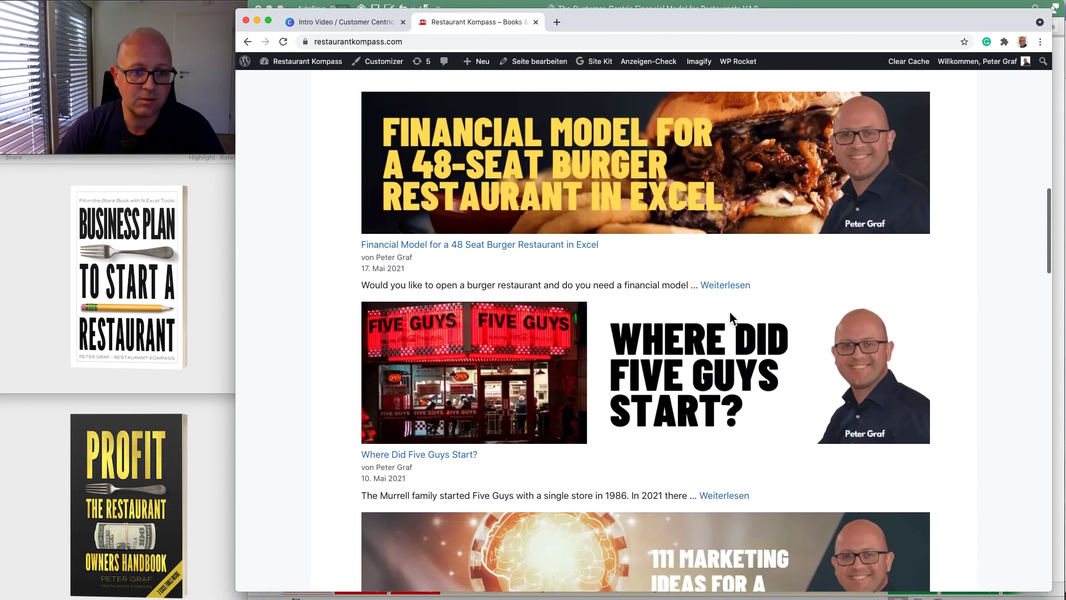
scroll(735, 315, down, 13)
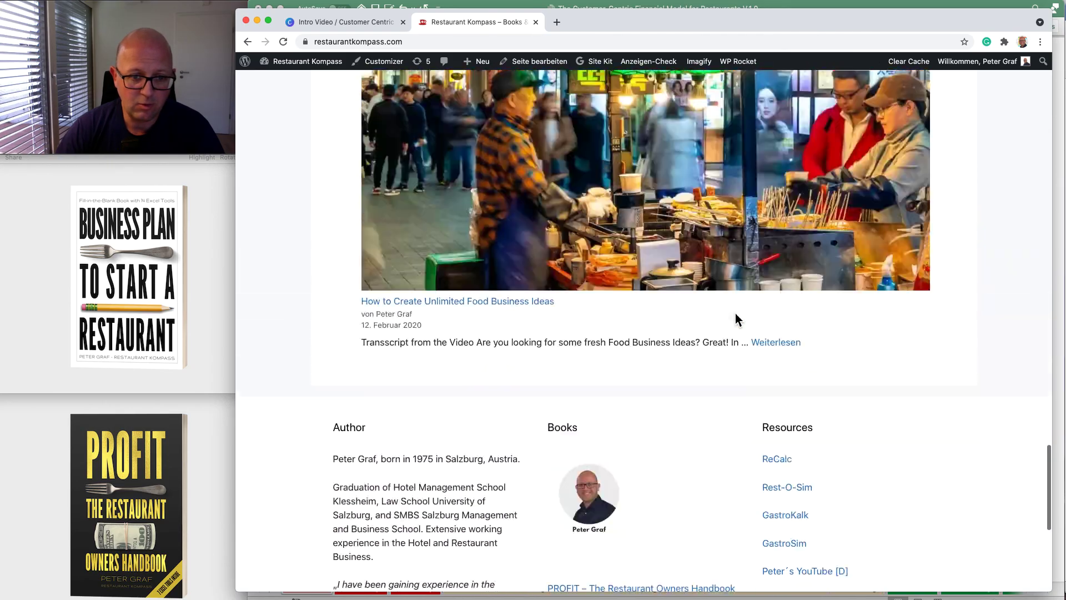
scroll(734, 309, up, 14)
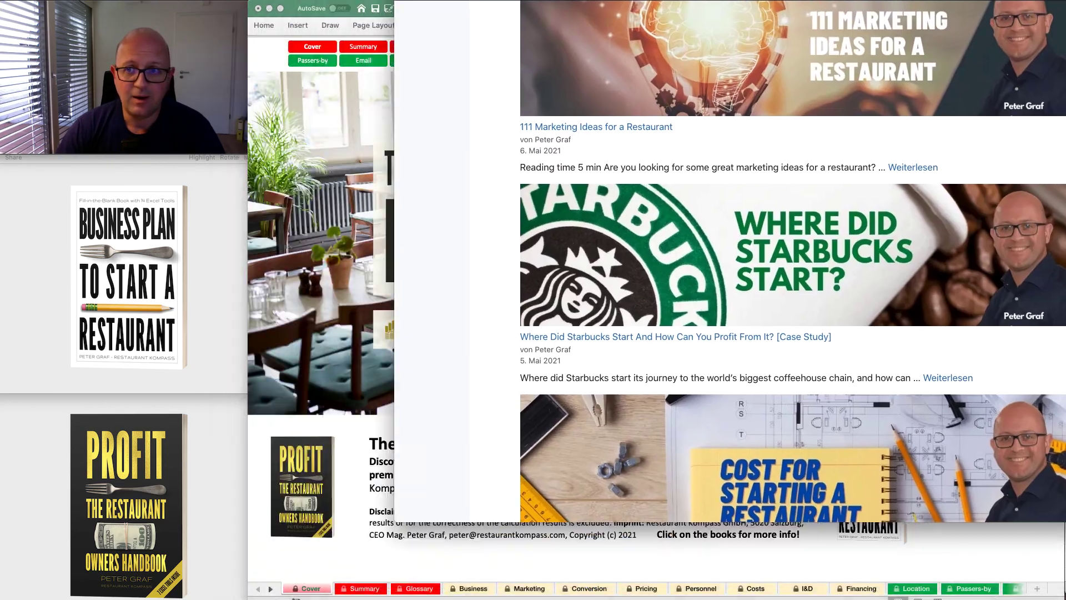